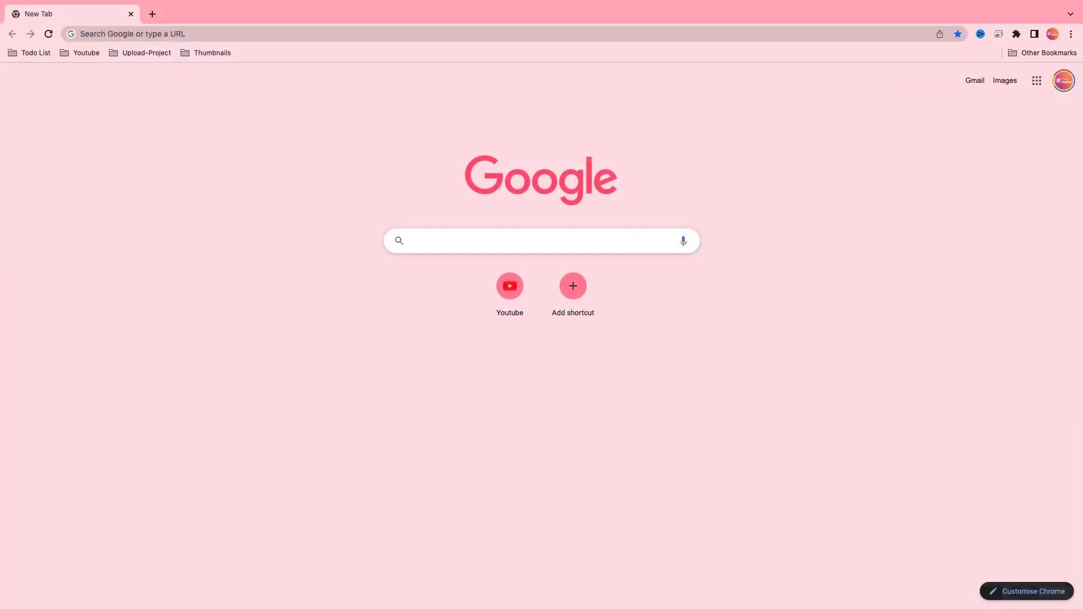
Load onemaker.io in the new Chrome tab.
type(".io")
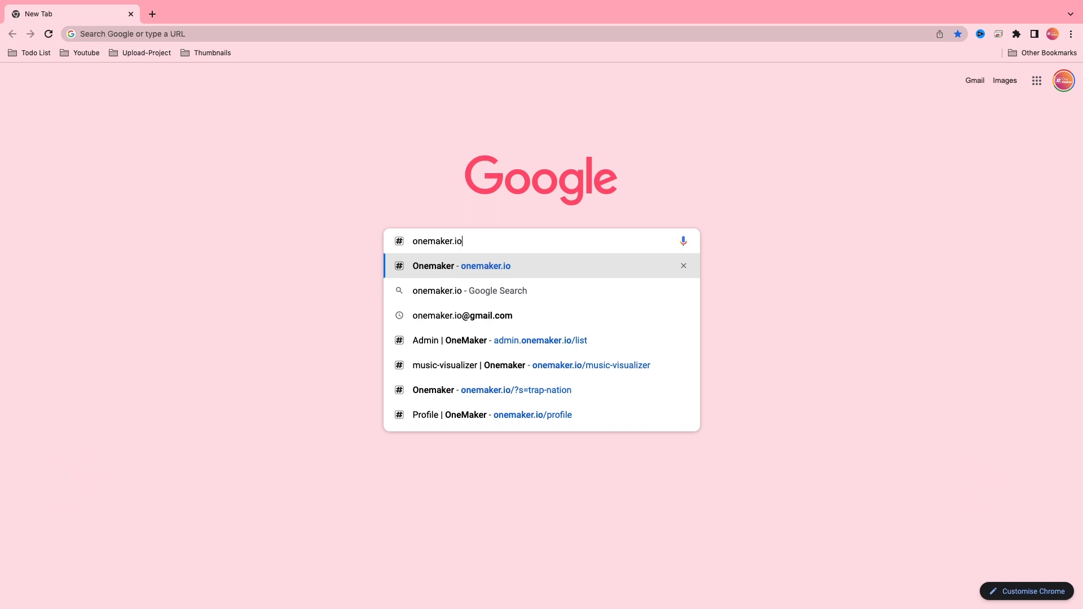
key("Return")
Go to the Music Visualizer template gallery from the homepage.
scroll(1061, 462, "down", 1)
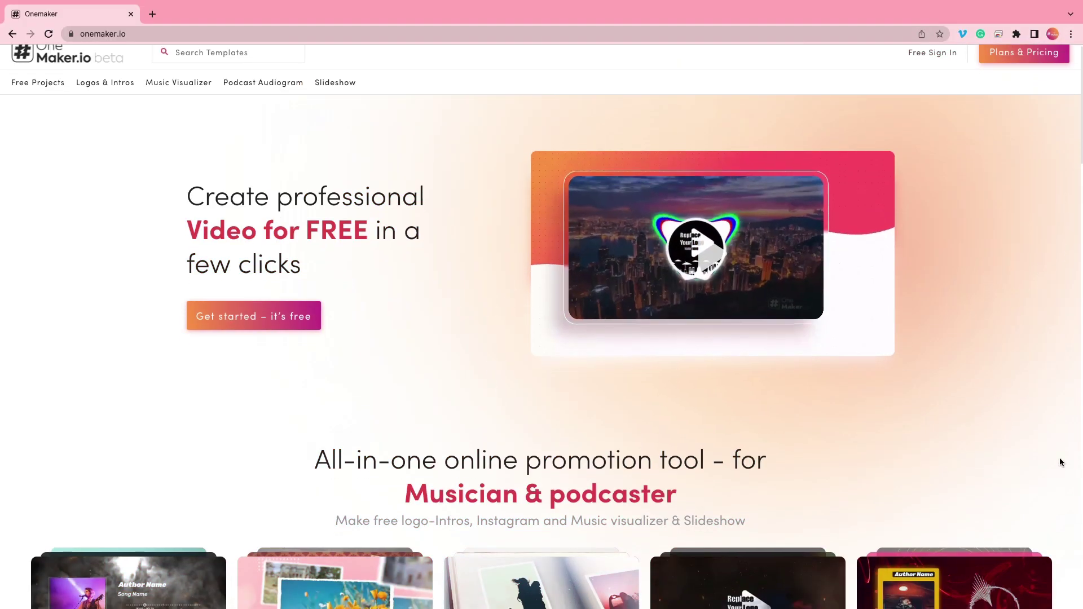
scroll(1061, 463, "down", 5)
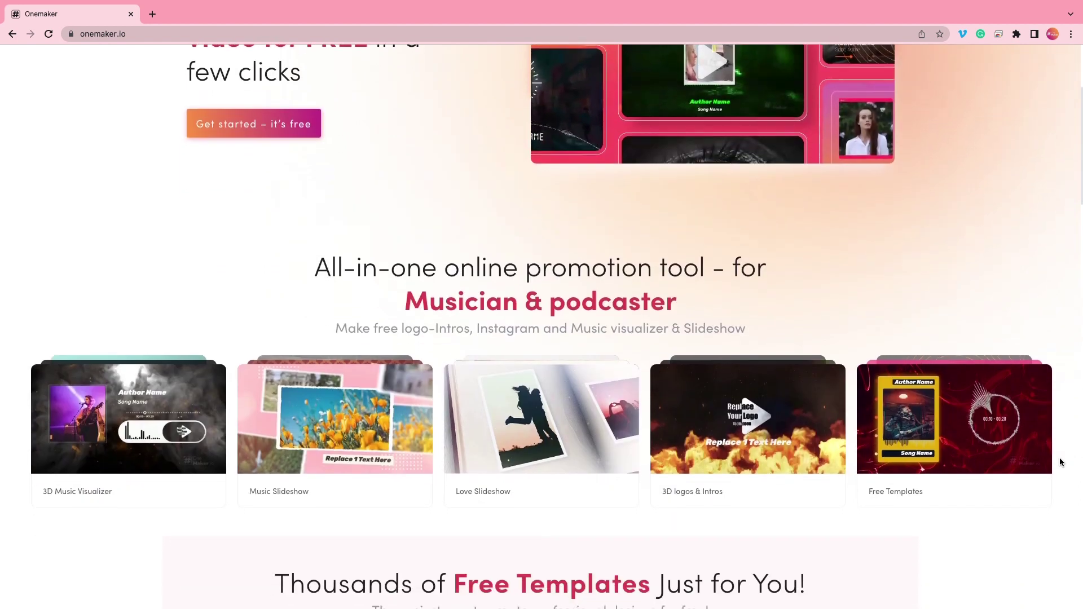
scroll(1061, 466, "down", 4)
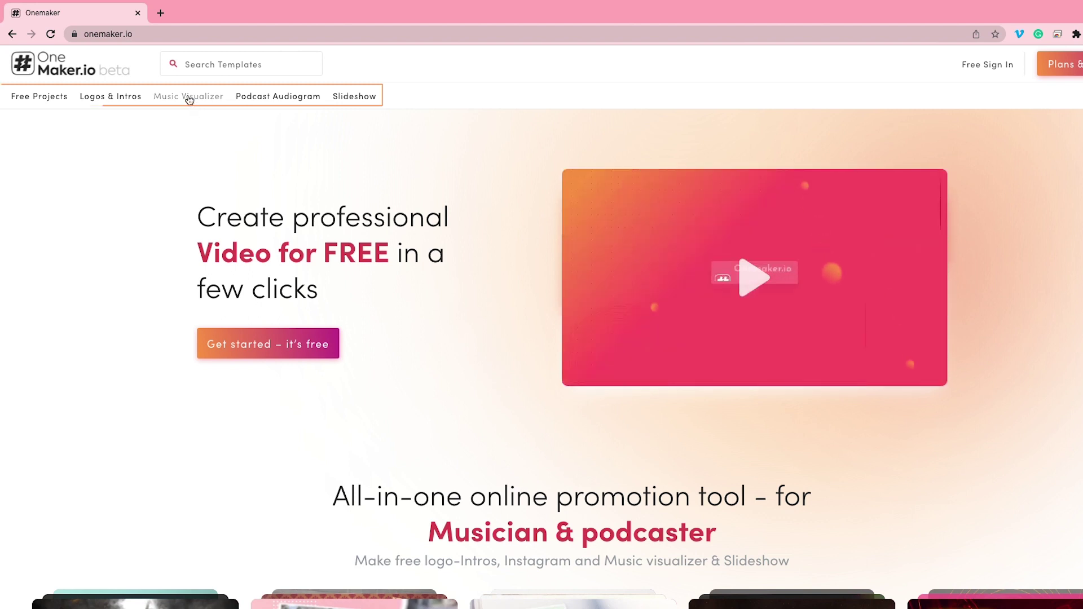
left_click(189, 100)
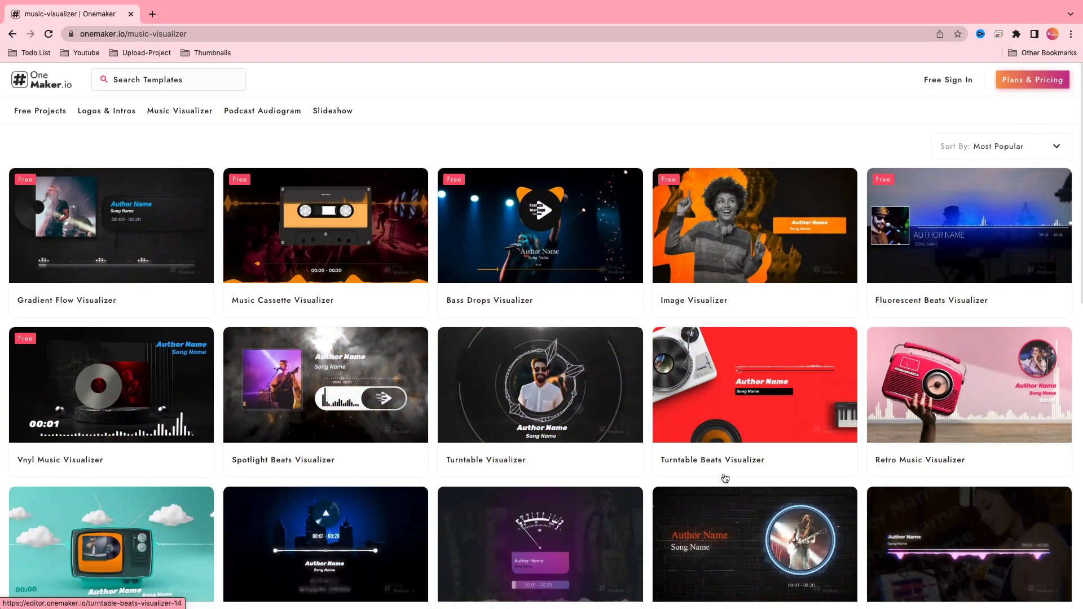
Open the Electric Discharge Equalizer and Image Visualizer templates in new tabs.
scroll(834, 465, "down", 3)
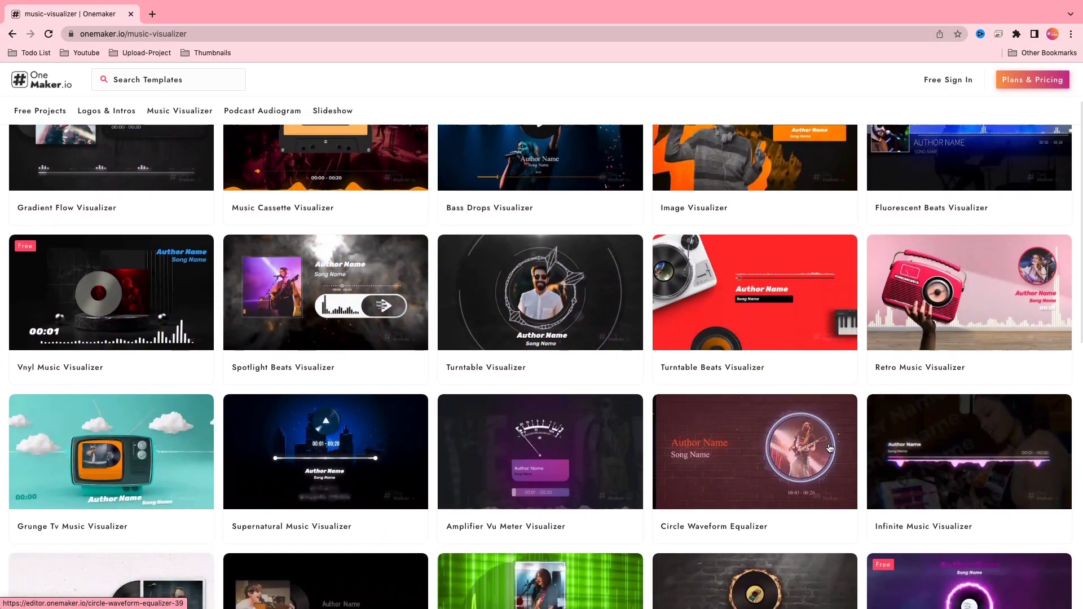
scroll(832, 448, "down", 3)
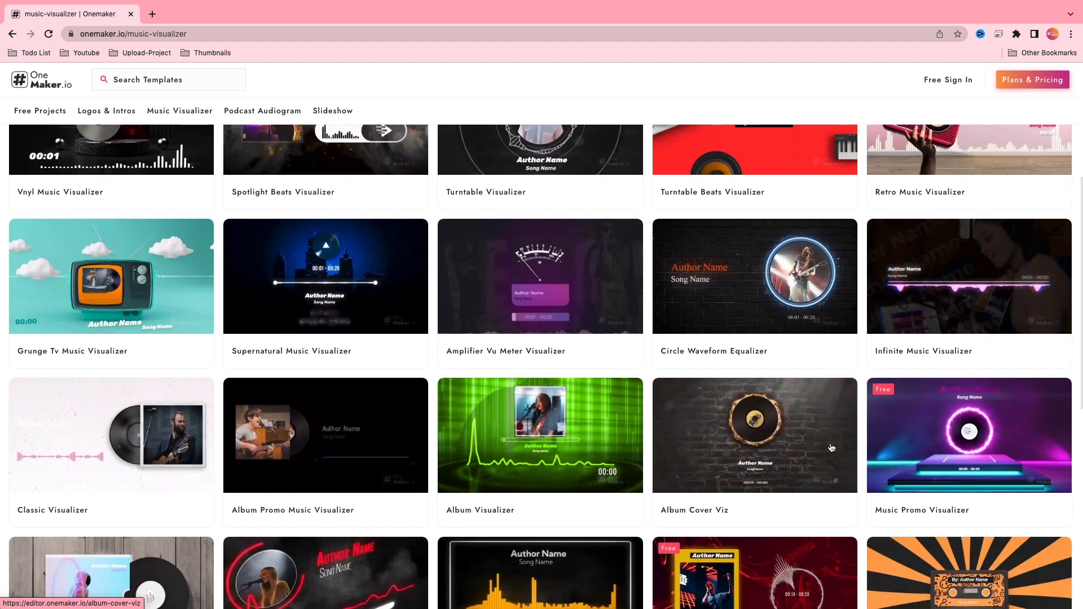
scroll(841, 472, "down", 1)
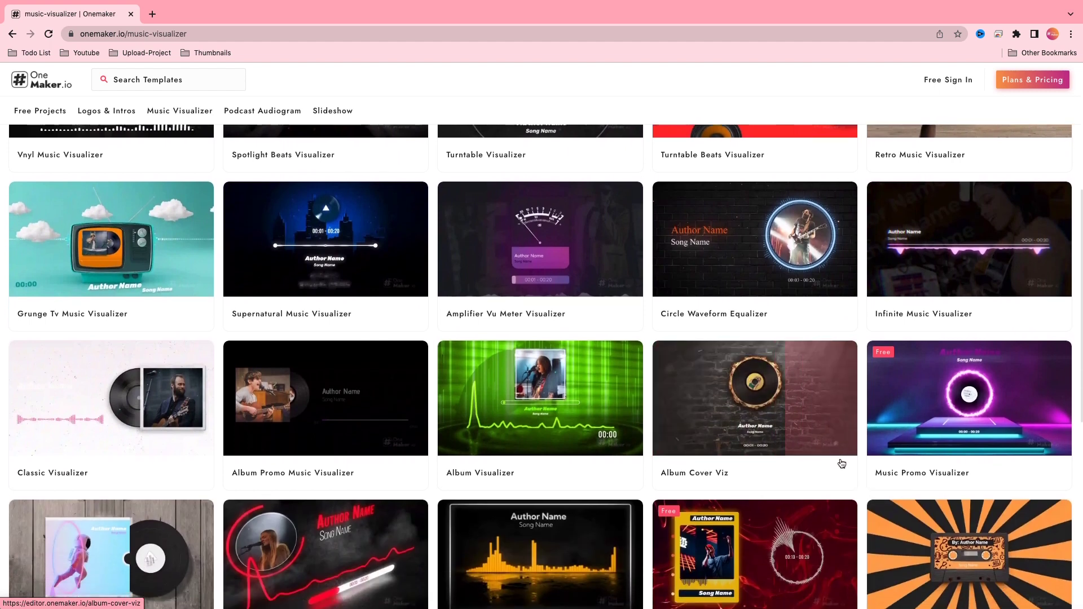
scroll(842, 458, "down", 2)
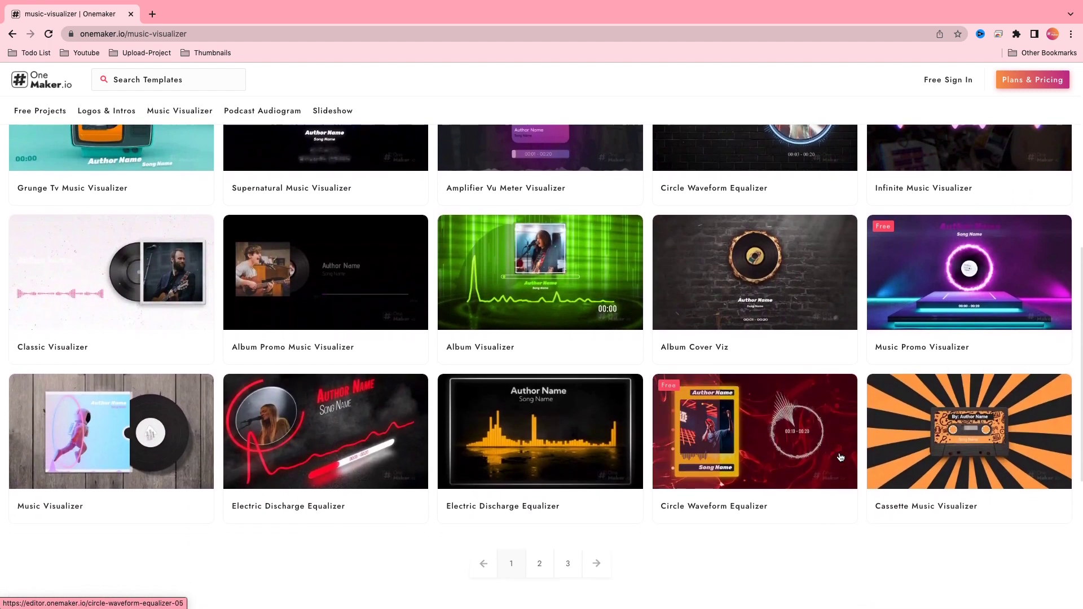
mouse_move(840, 457)
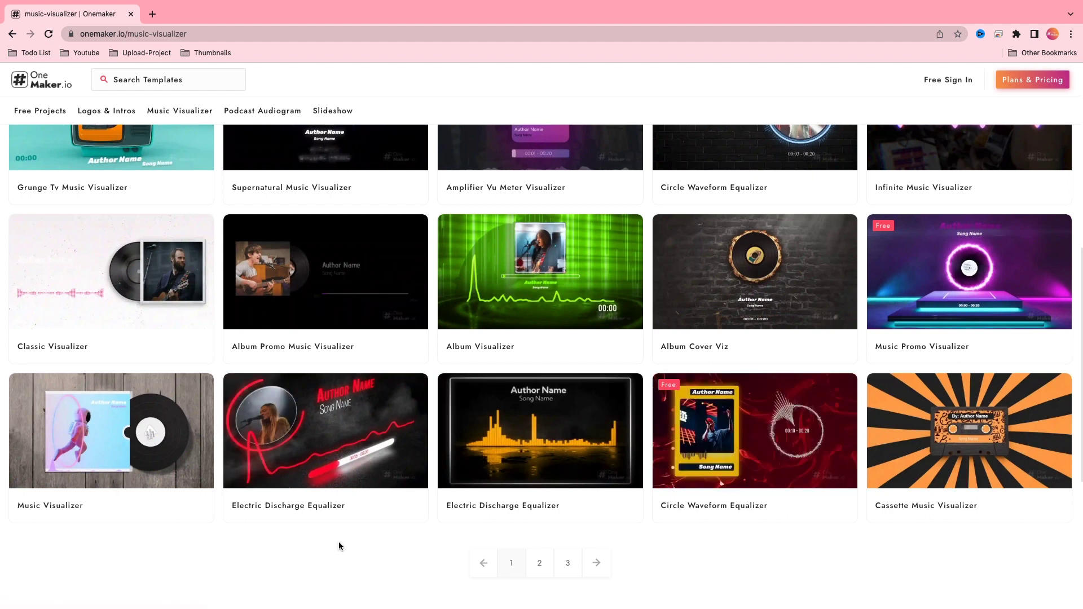
right_click(303, 423)
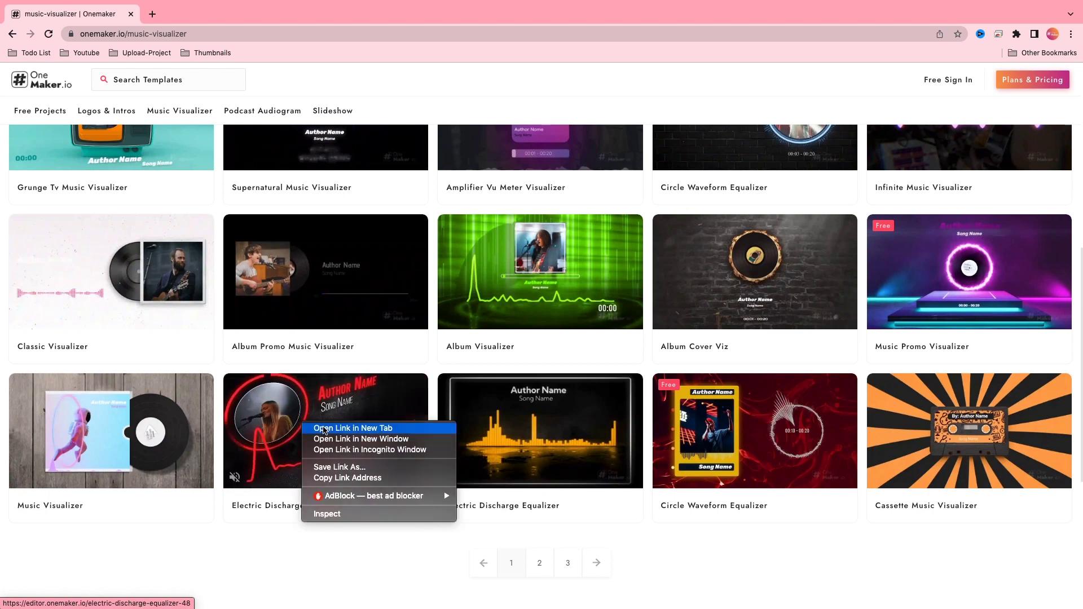
left_click(322, 428)
scroll(386, 277, "up", 8)
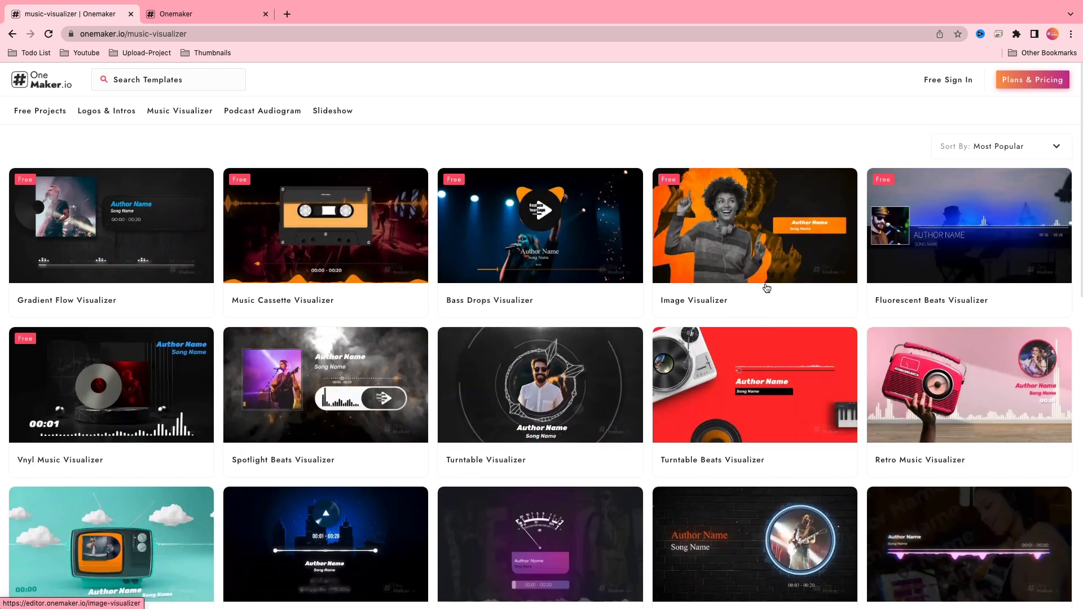
right_click(747, 241)
left_click(776, 250)
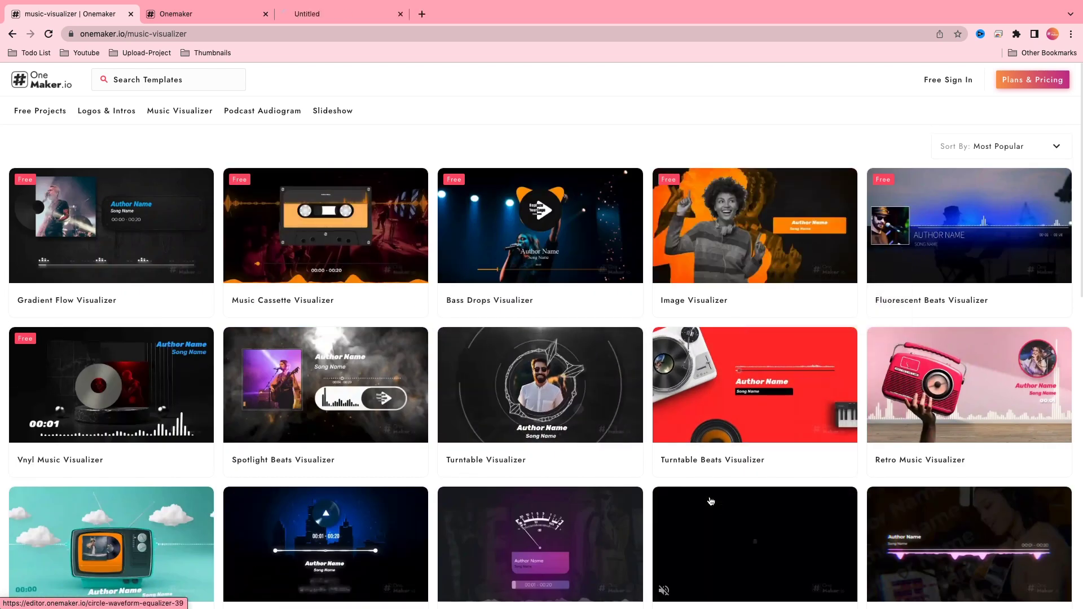
Open the Album Promo Visualizer from gallery page 2 in a new tab.
scroll(698, 452, "down", 3)
scroll(699, 452, "down", 5)
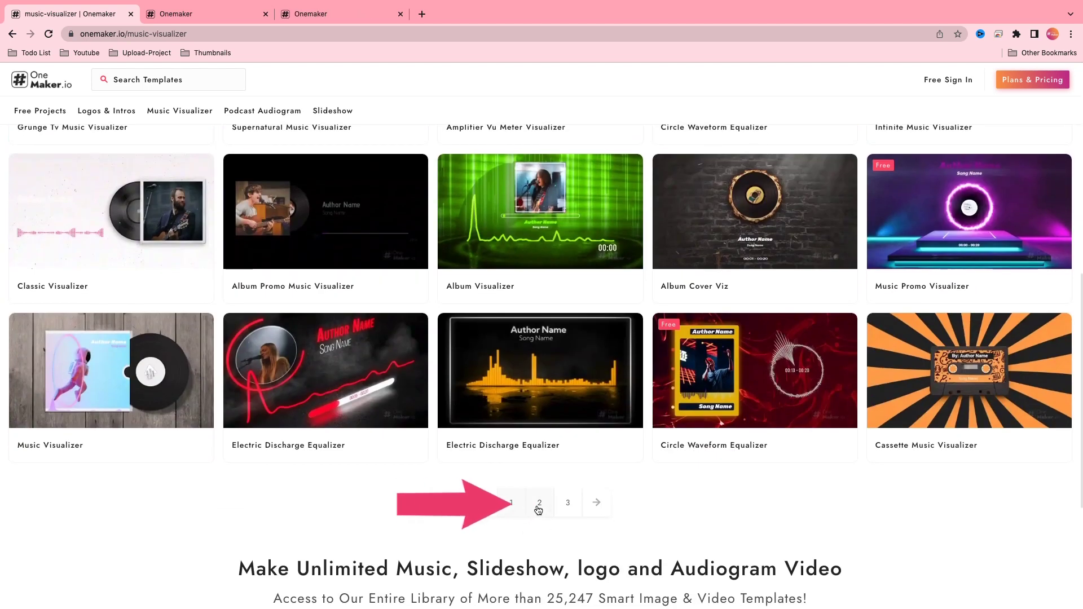
left_click(538, 504)
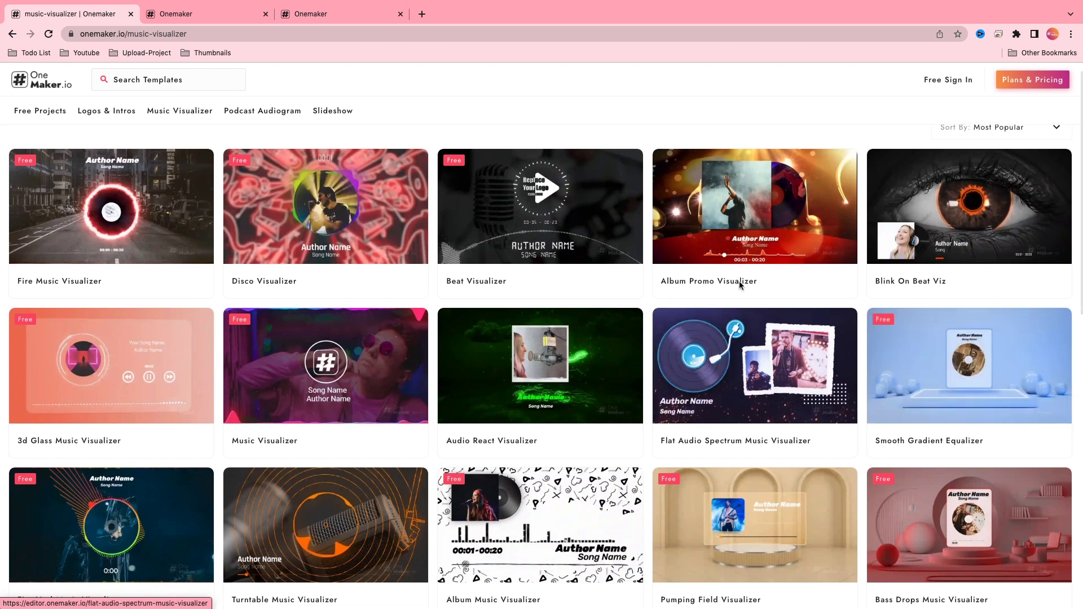
right_click(727, 207)
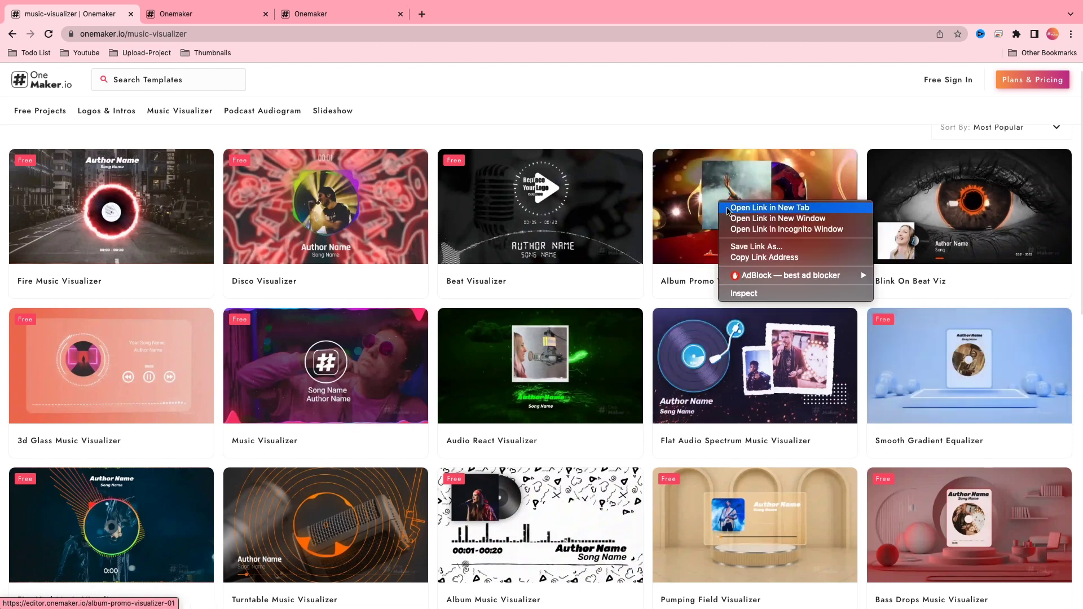
left_click(728, 207)
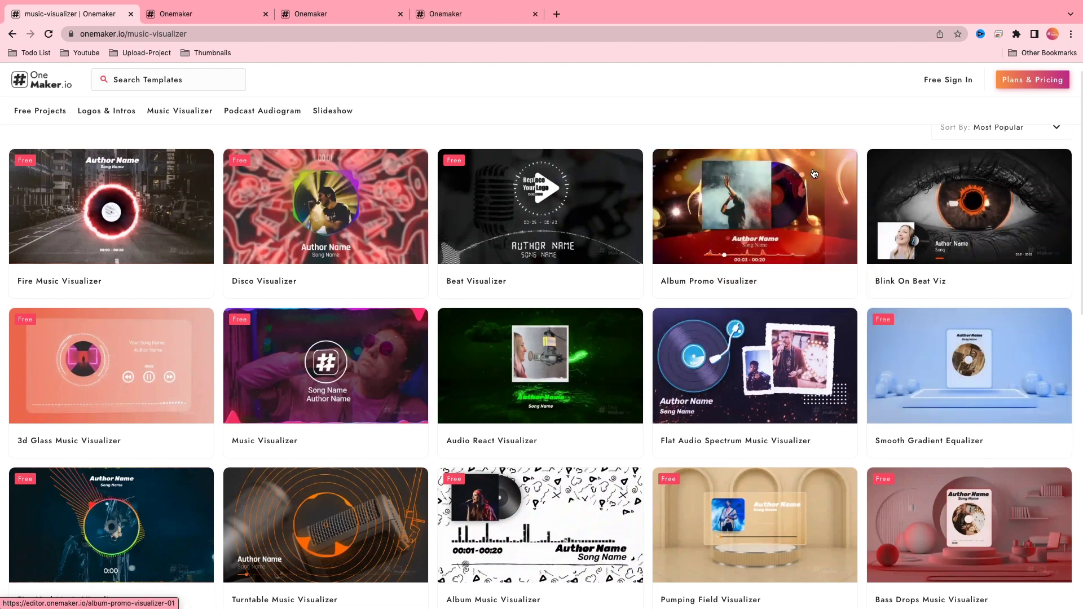
In the Electric Discharge Equalizer editor, enter the artist's name as Author Name and make it teal.
left_click(215, 14)
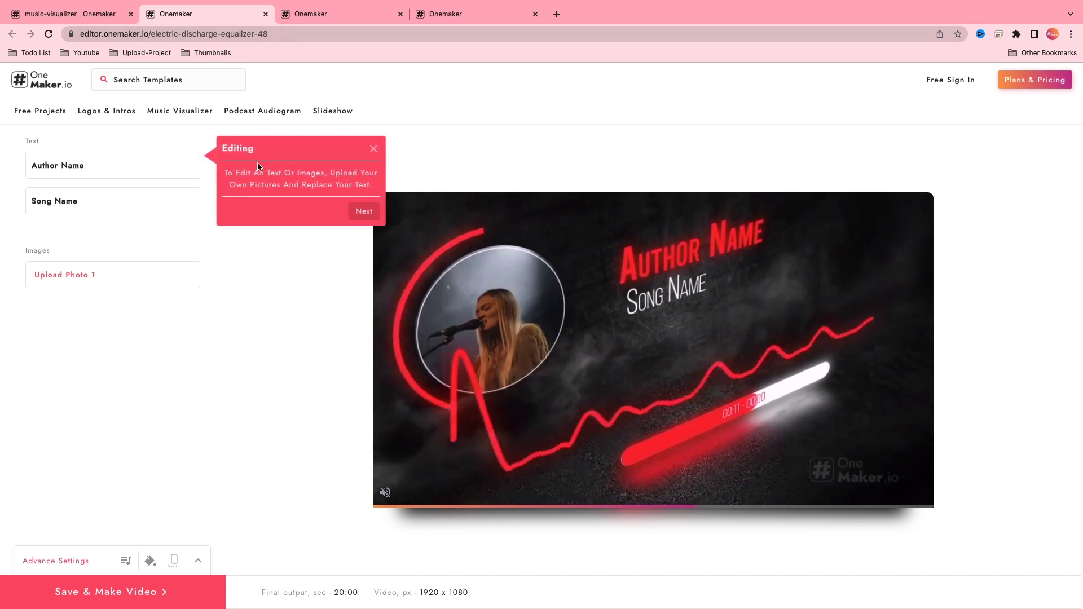
left_click(374, 151)
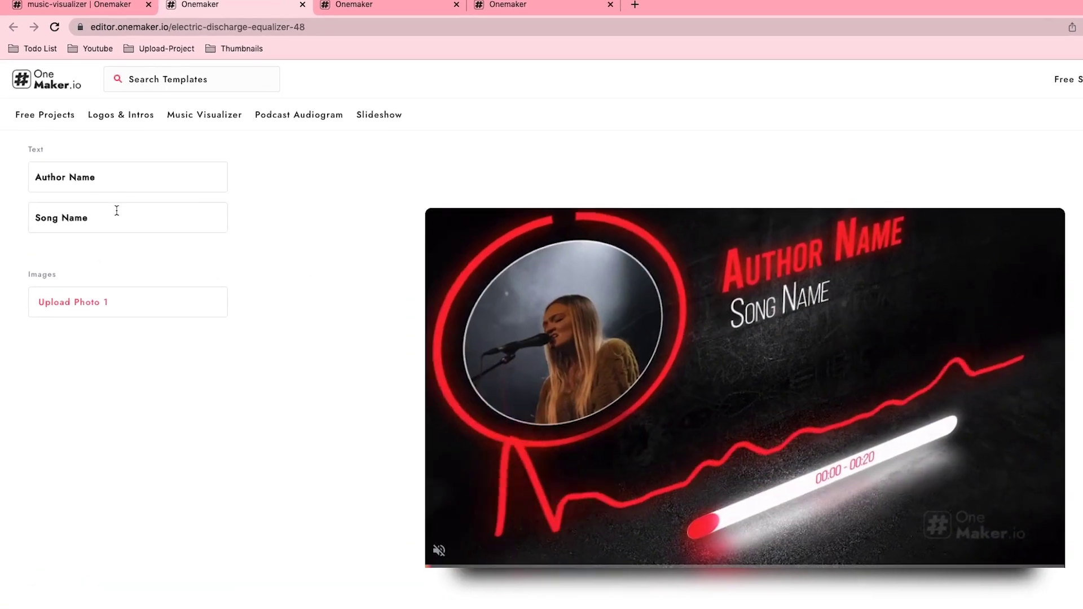
left_click(136, 176)
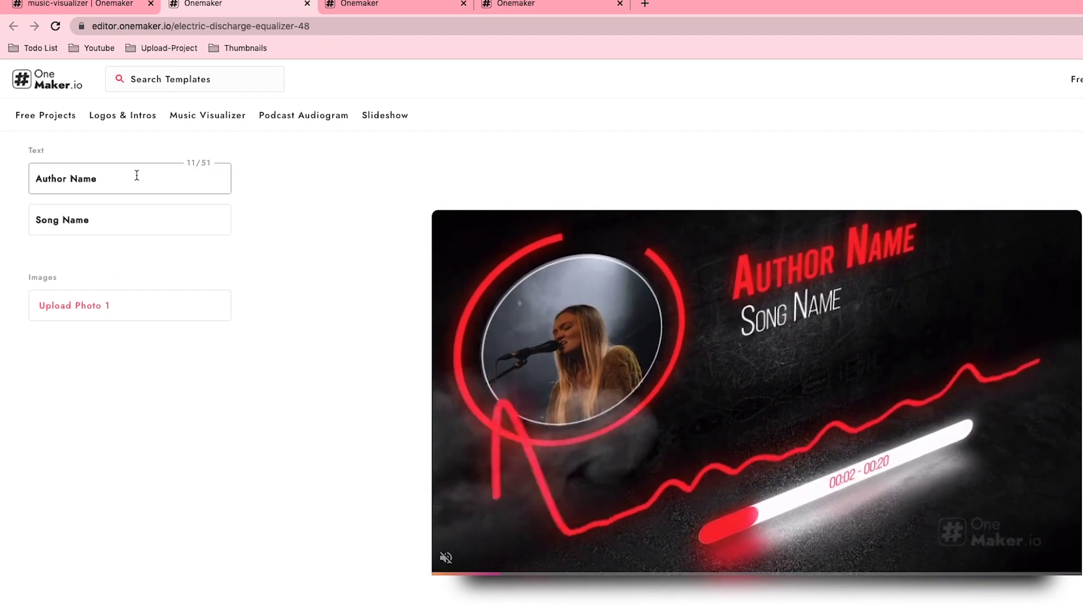
key("ctrl+a")
type("Williams")
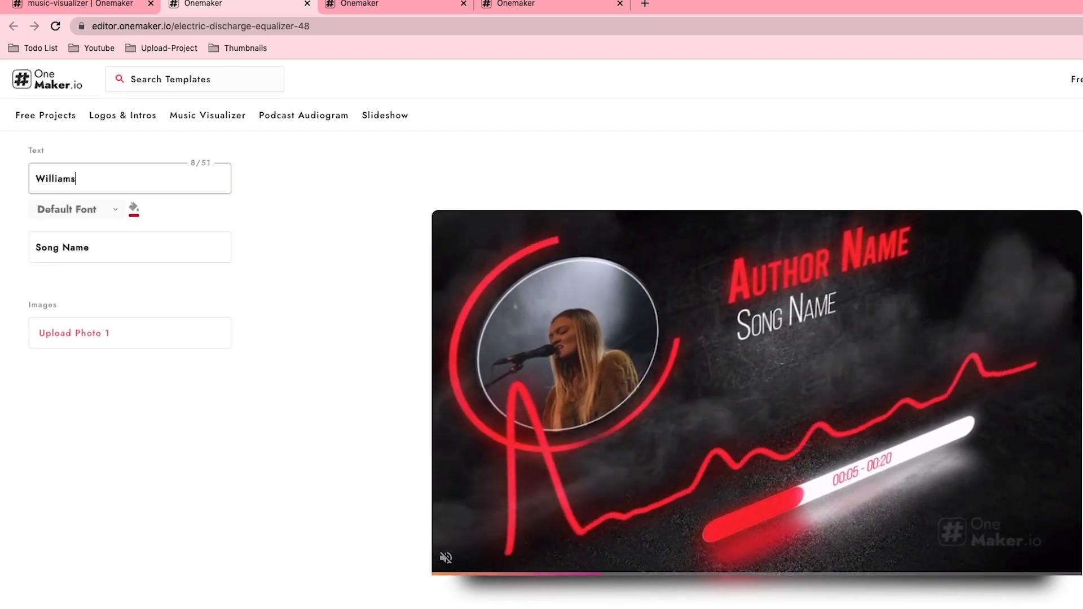
left_click(282, 457)
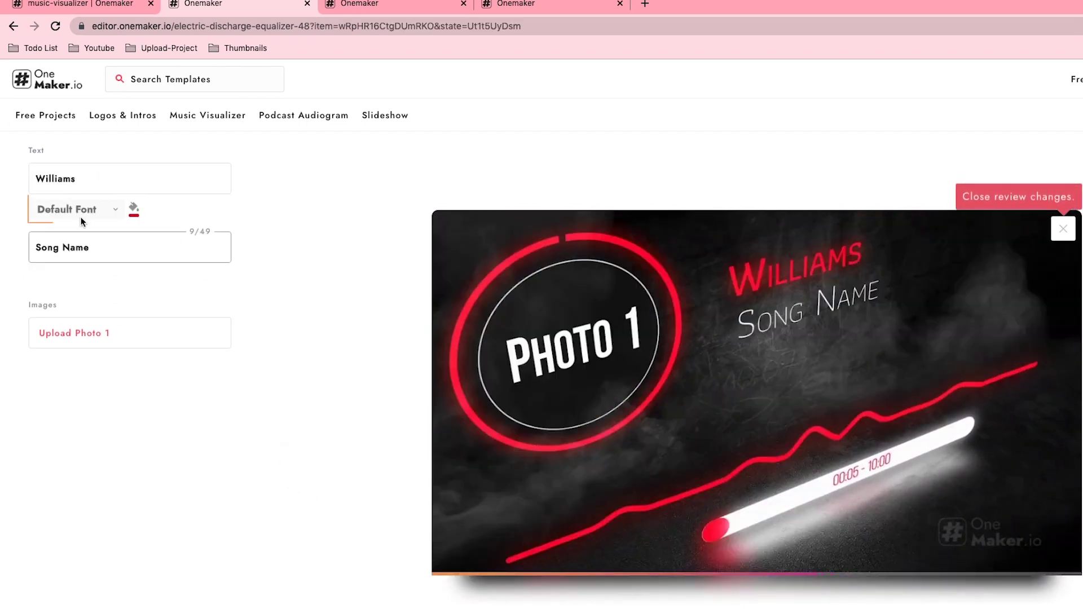
left_click(134, 212)
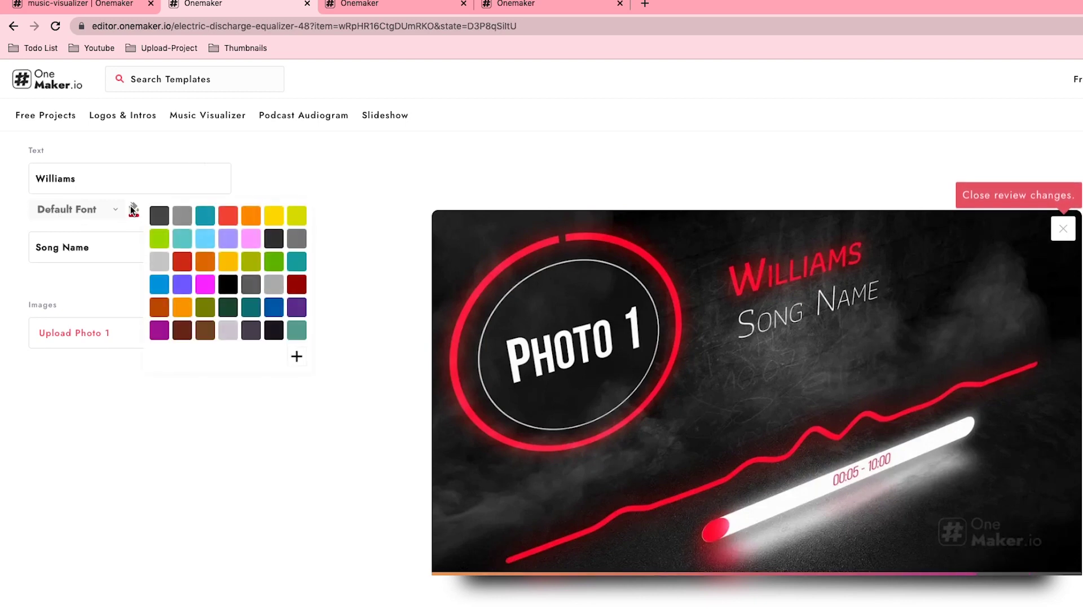
left_click(203, 218)
Replace the song title with 'Remember It Once' in the Roboto font.
left_click(109, 255)
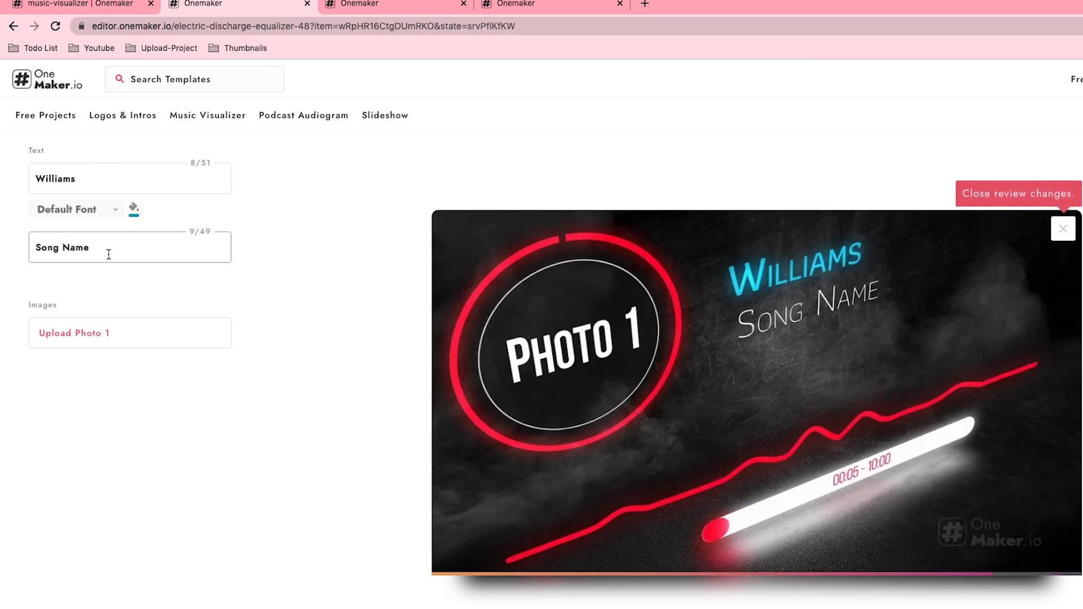
left_click_drag(142, 253, 8, 216)
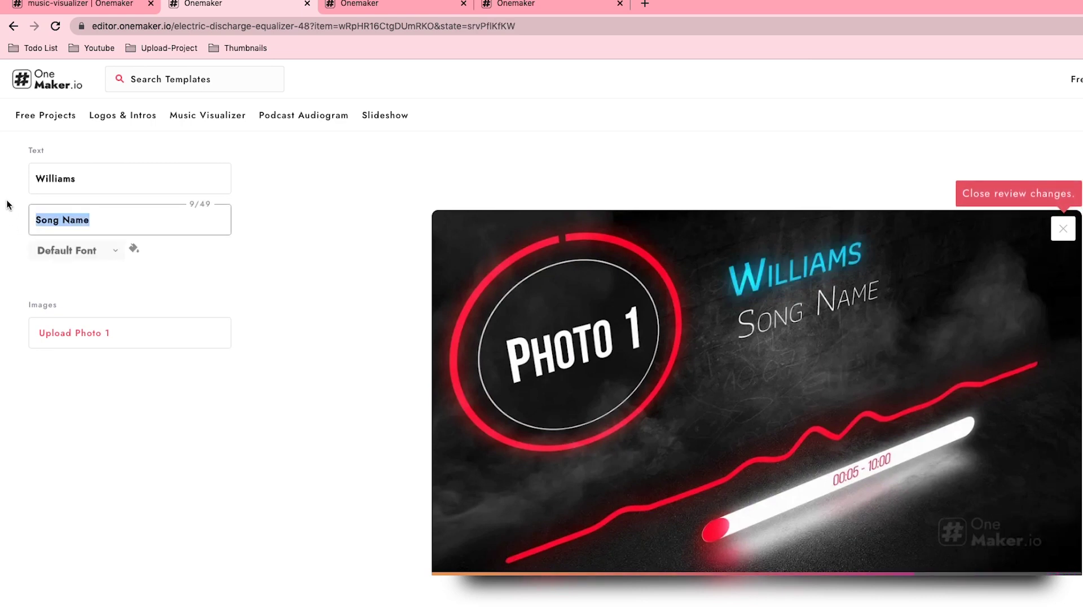
type("Remember It")
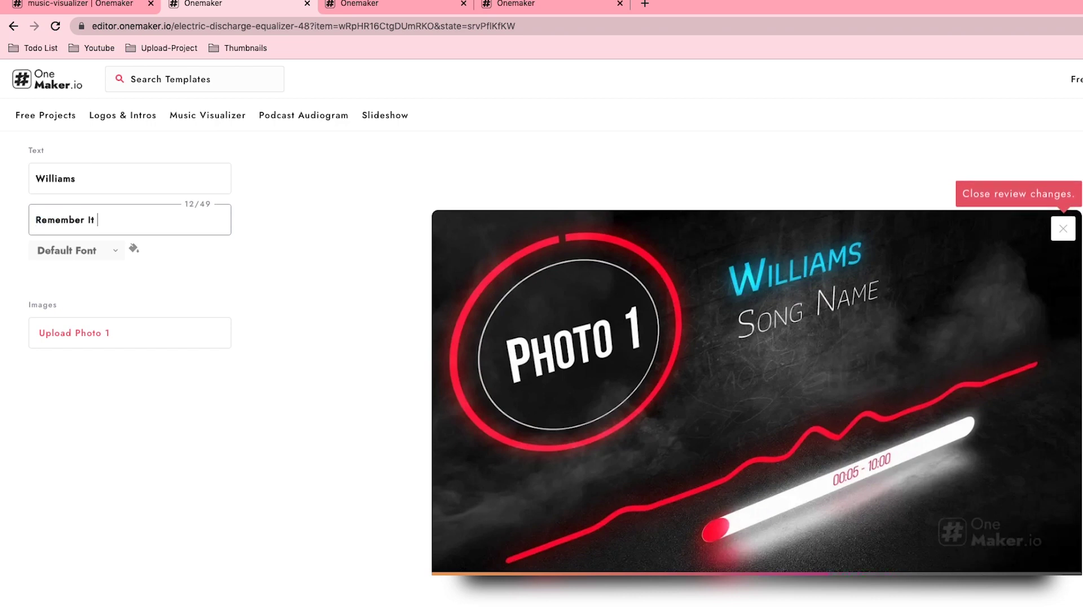
type(" Once")
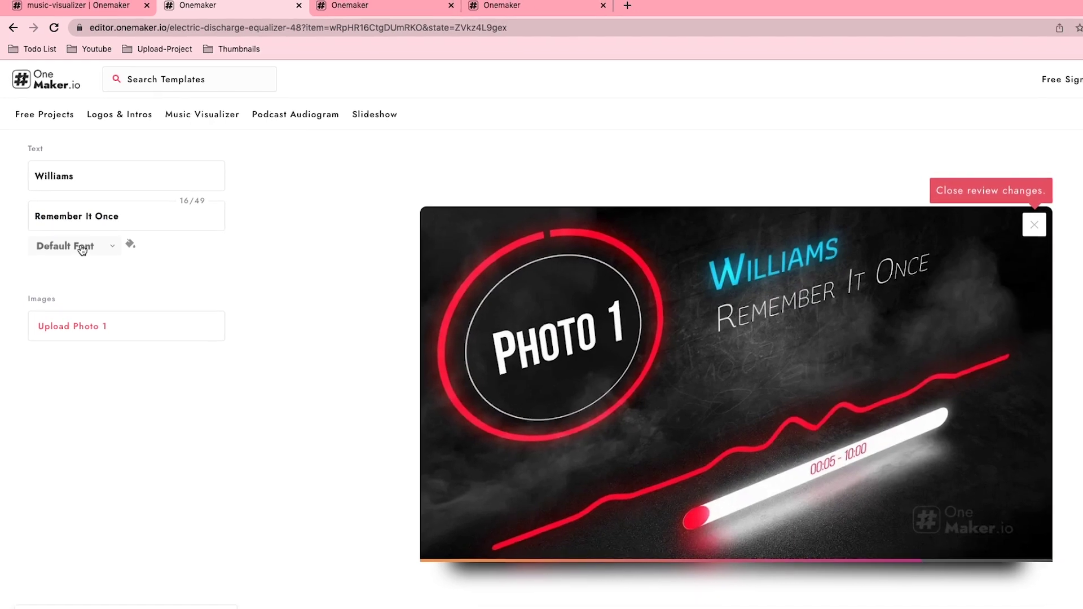
left_click(78, 240)
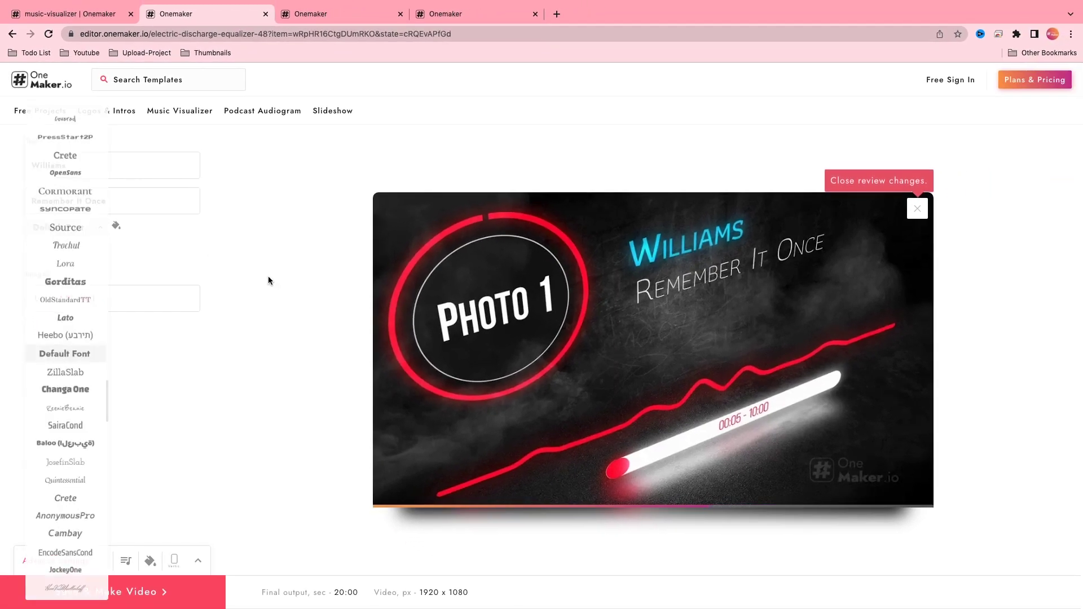
scroll(106, 423, "down", 5)
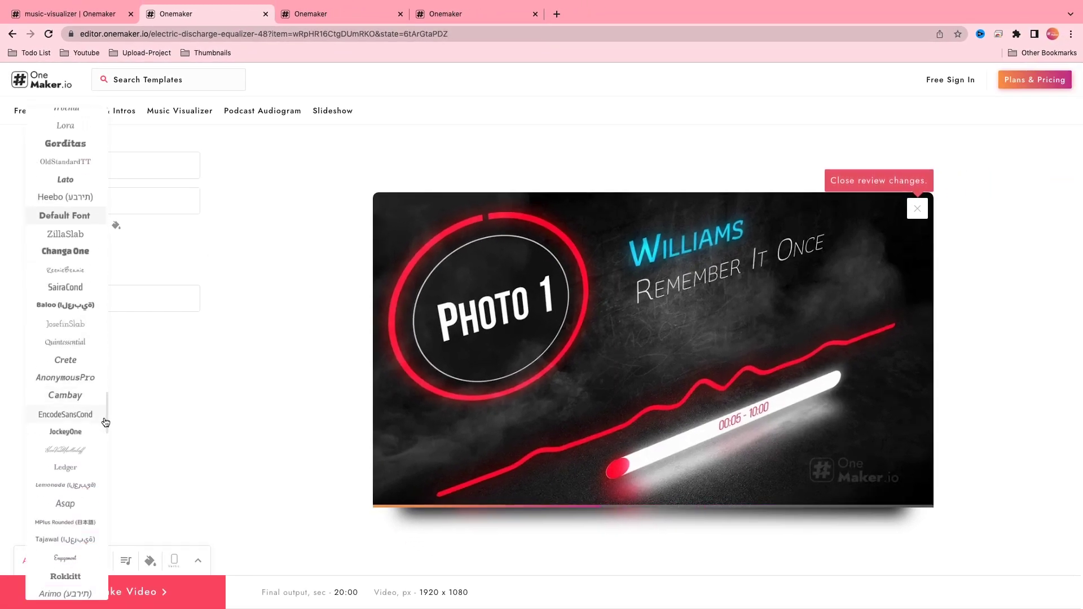
scroll(105, 423, "down", 3)
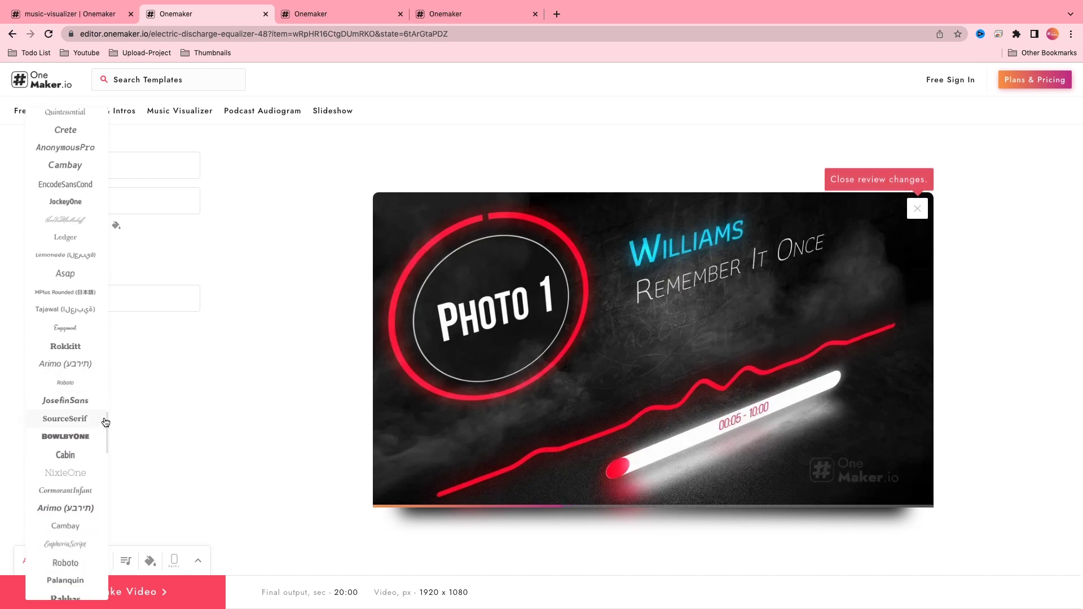
left_click(74, 565)
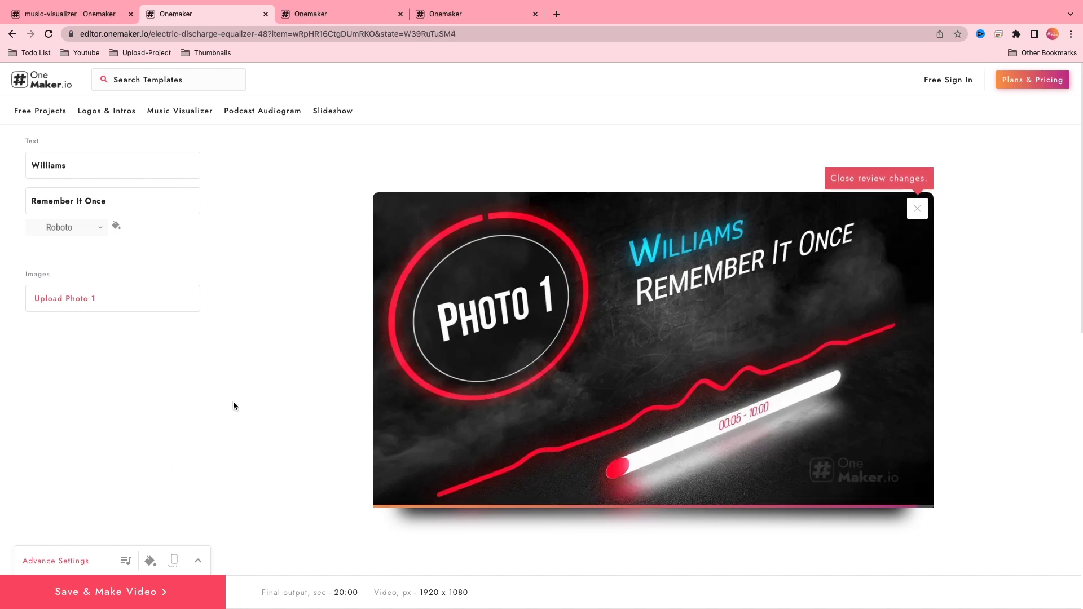
Upload 01_electric-discharge-equalizer.jpeg as Photo 1, zoomed to fill the circular crop.
left_click(63, 303)
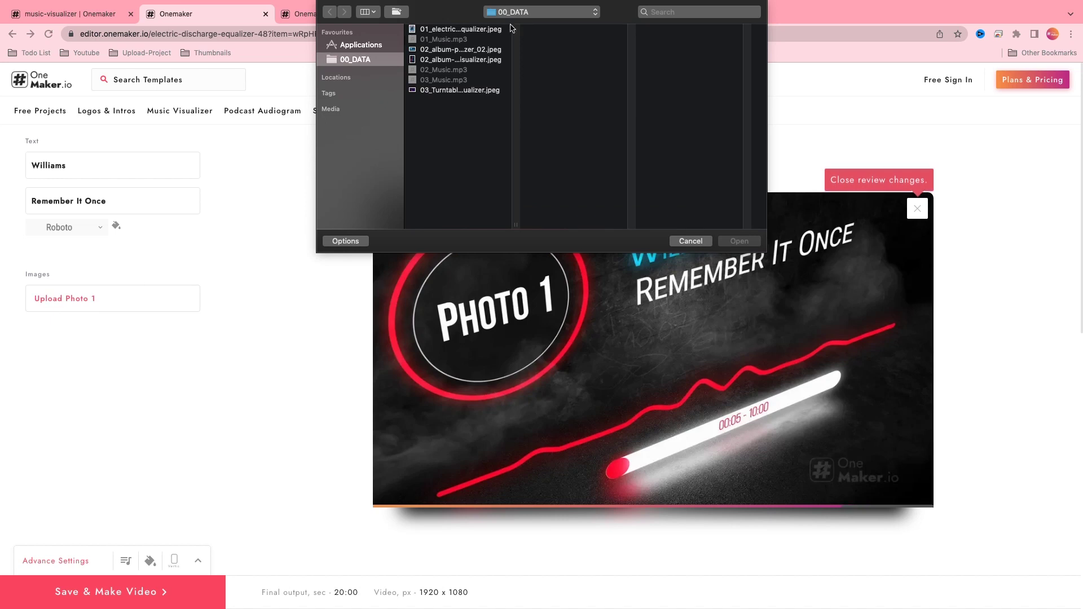
left_click(481, 31)
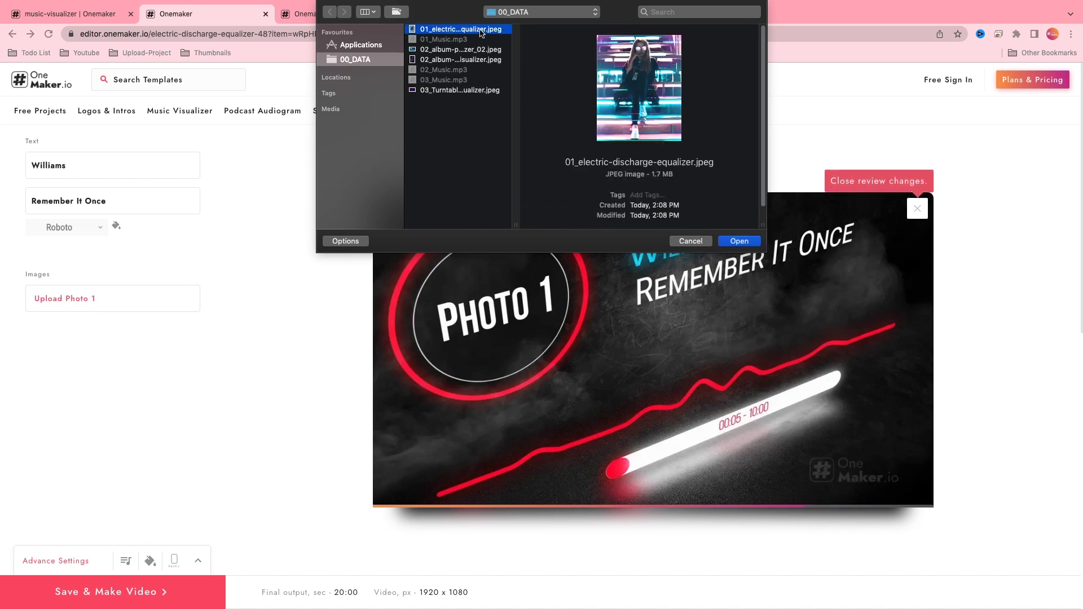
left_click(739, 242)
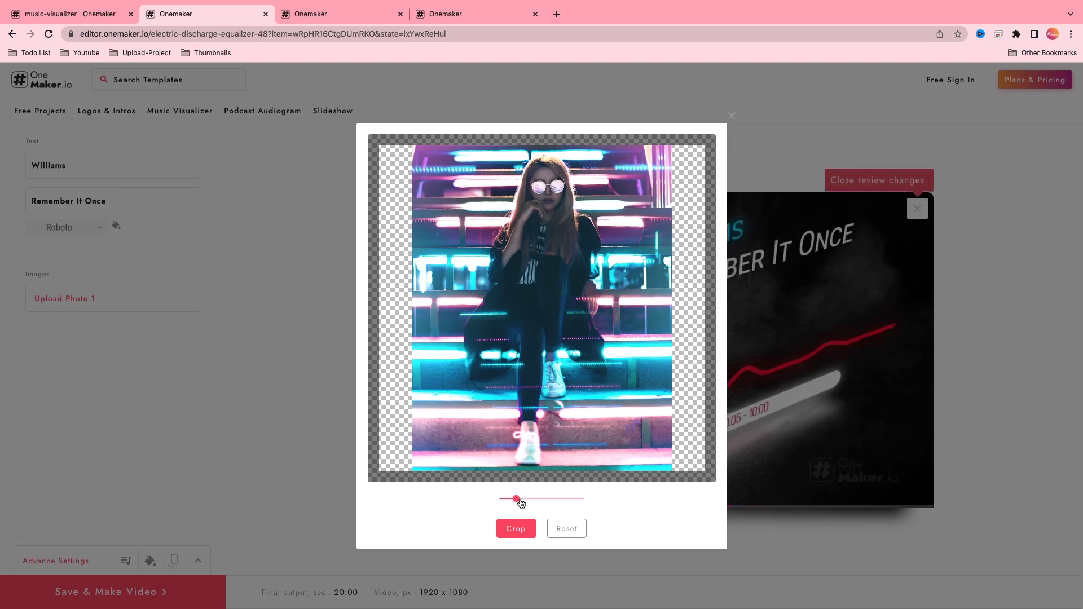
left_click_drag(520, 502, 525, 502)
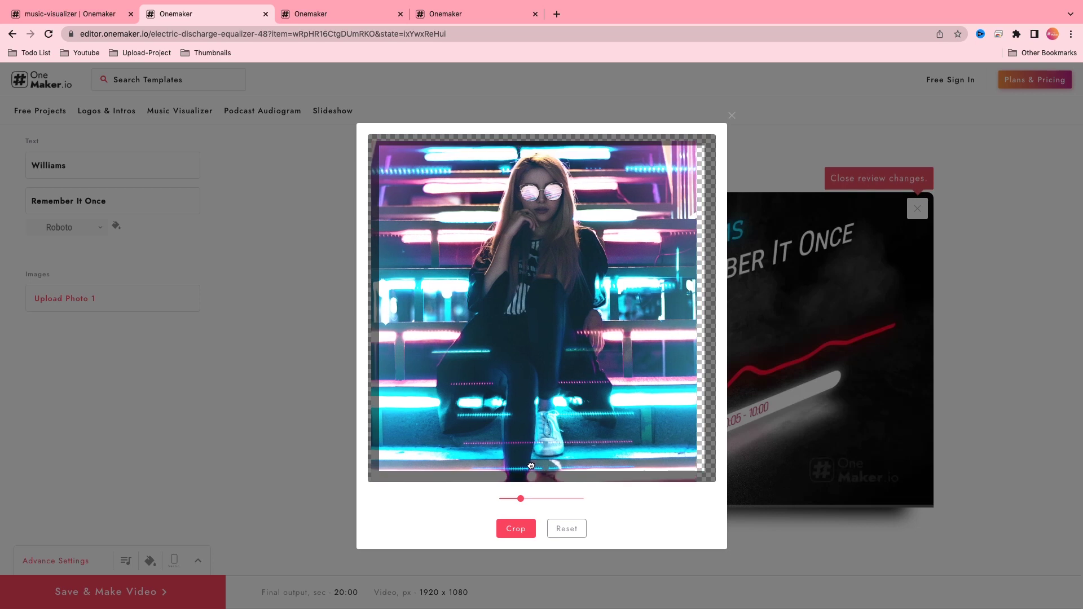
left_click(980, 328)
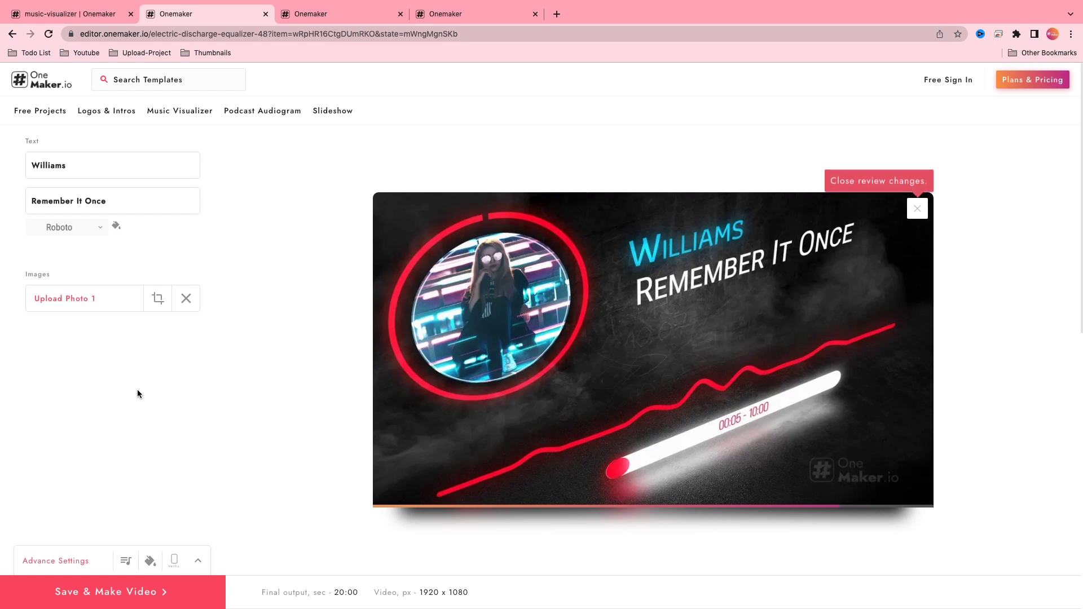
Under Advance Settings, upload 01_Music.mp3 as the audio track.
left_click(67, 563)
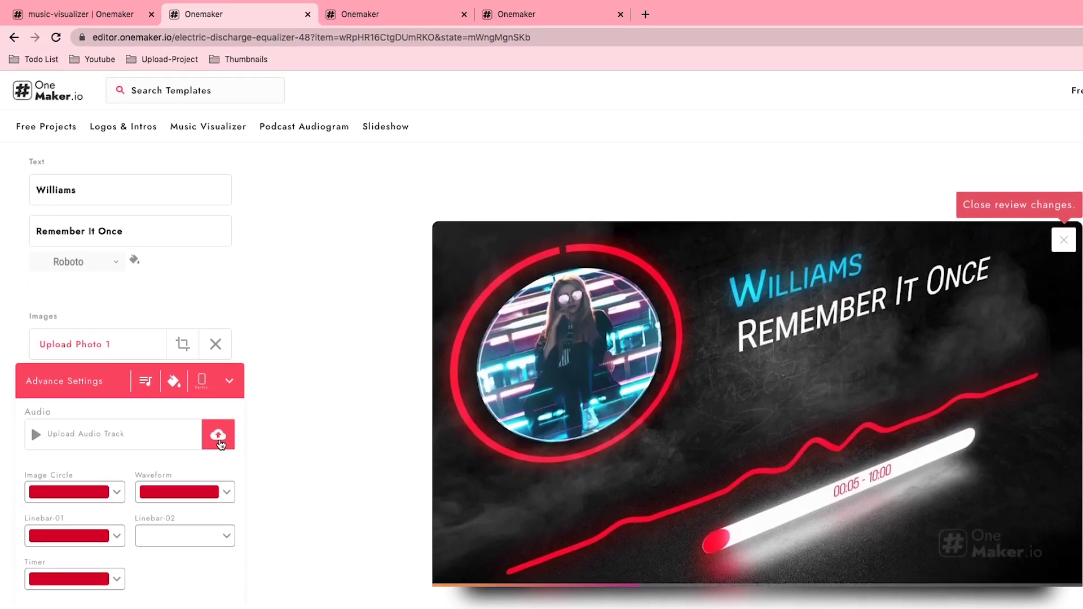
left_click(219, 443)
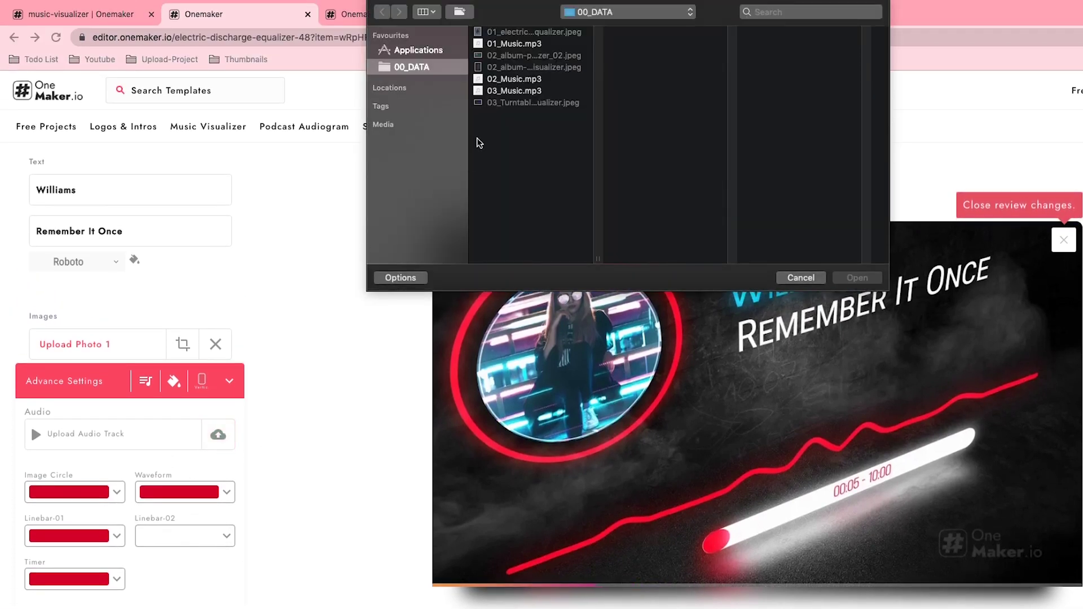
left_click(514, 43)
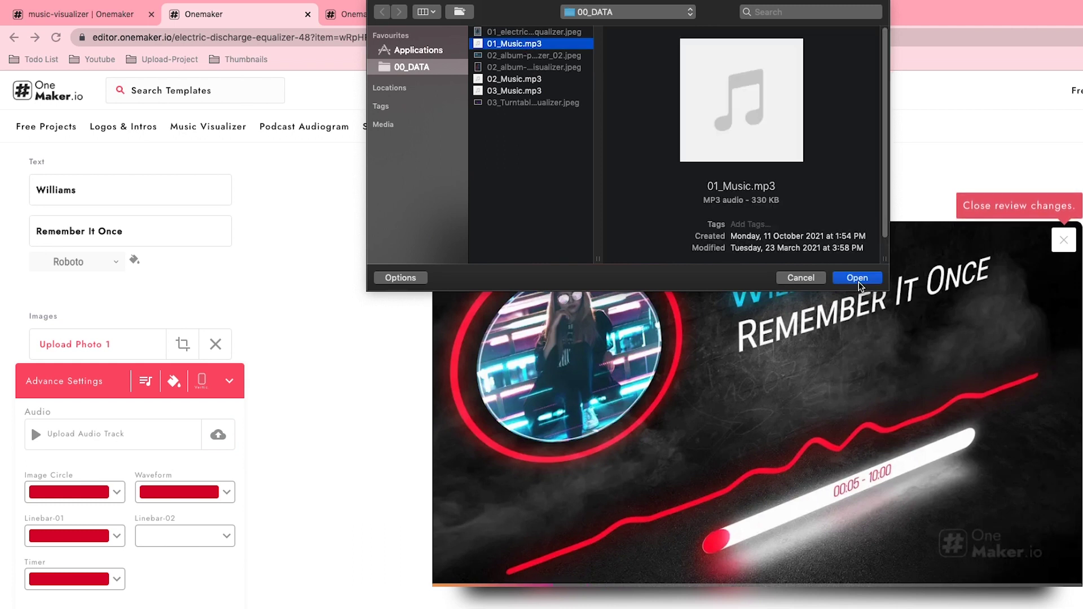
left_click(858, 278)
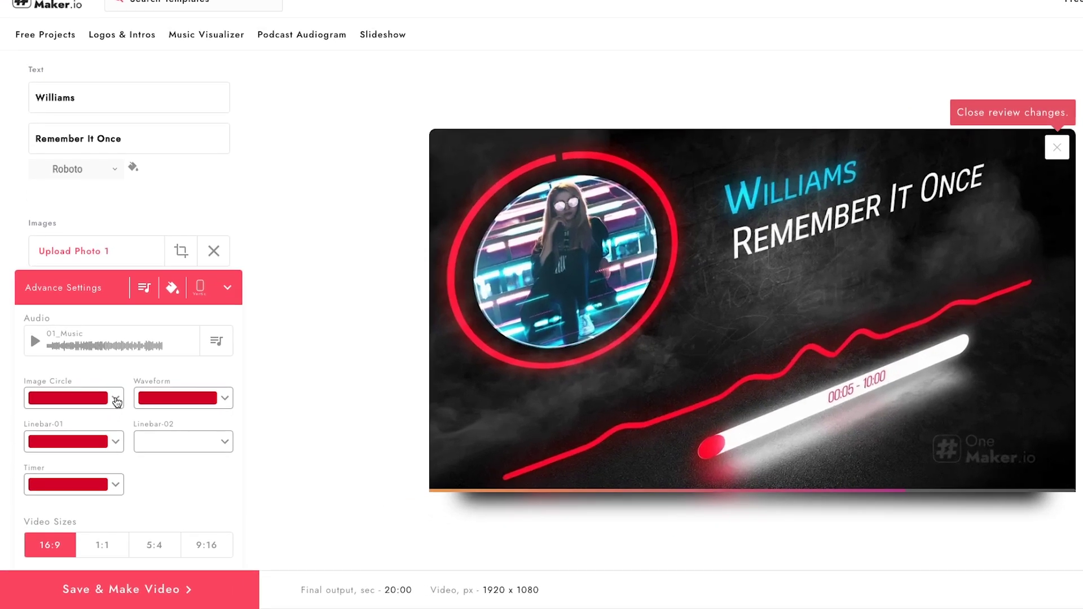
Make the image circle colour teal.
left_click(83, 426)
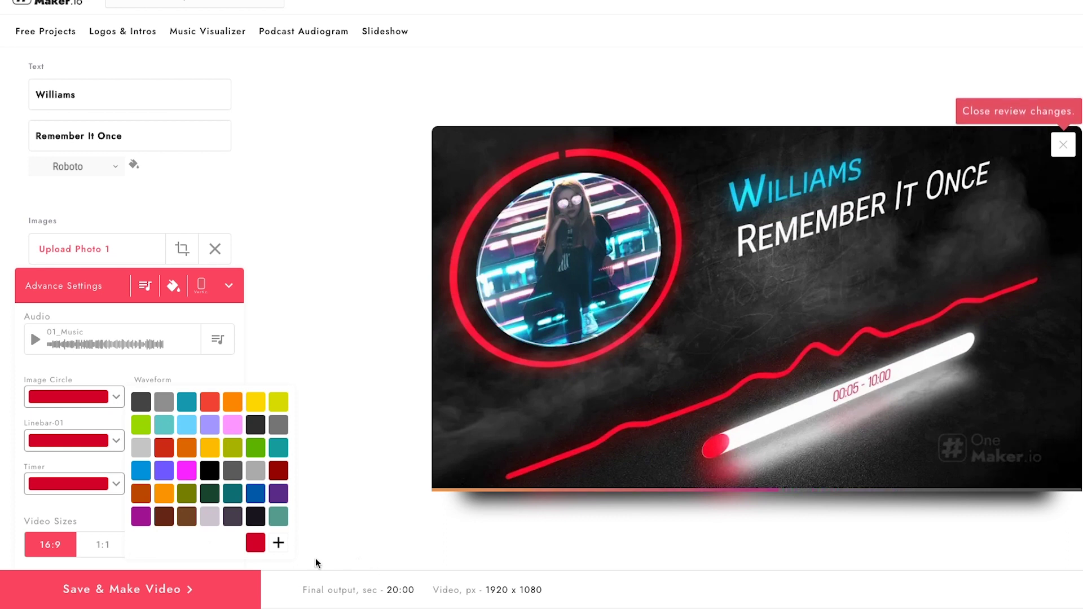
left_click(279, 543)
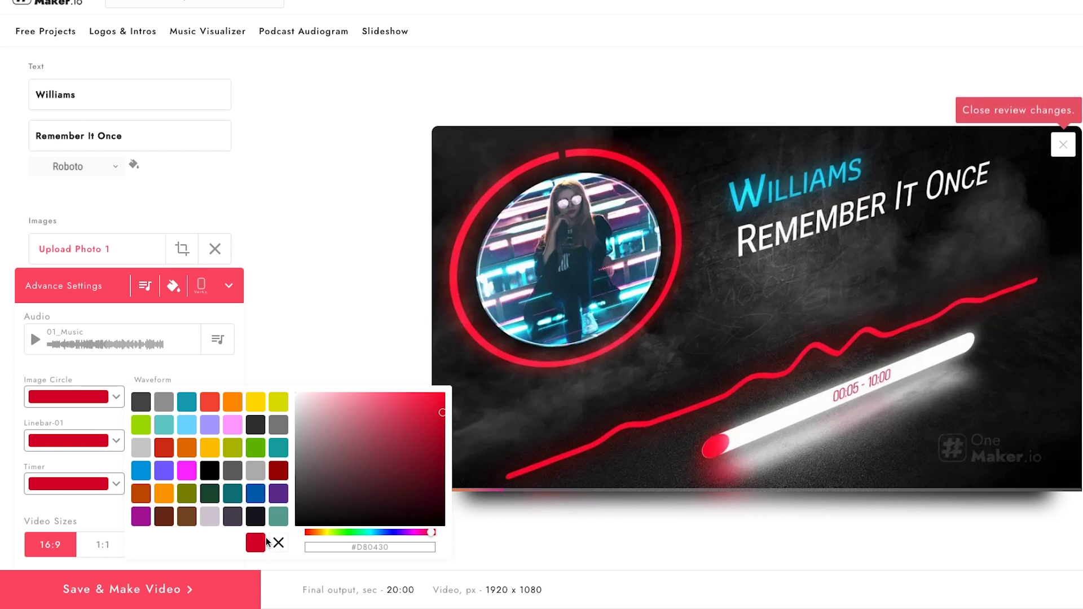
left_click(279, 544)
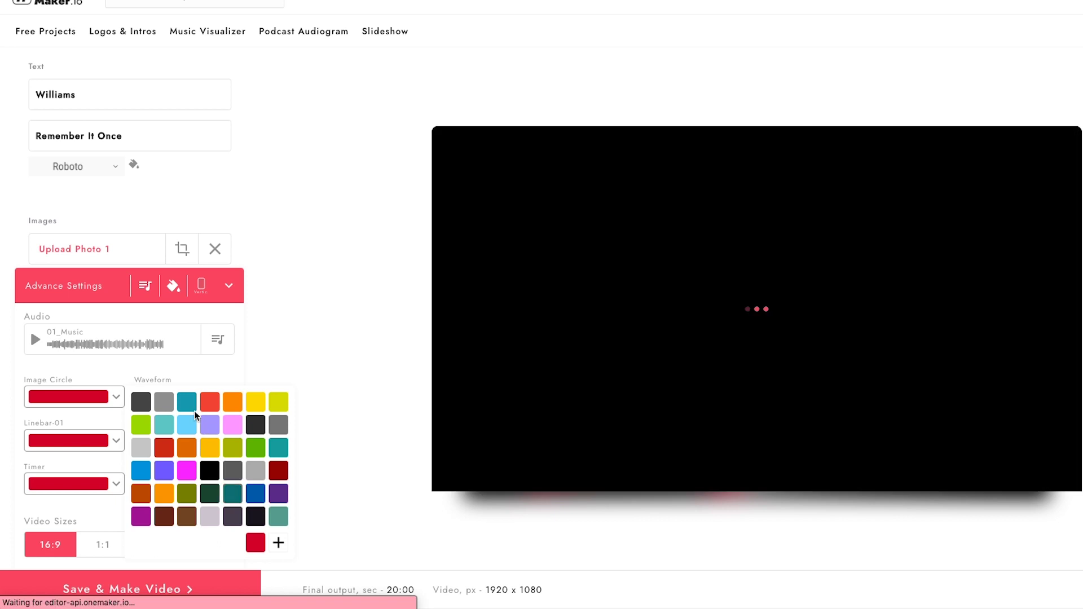
left_click(187, 402)
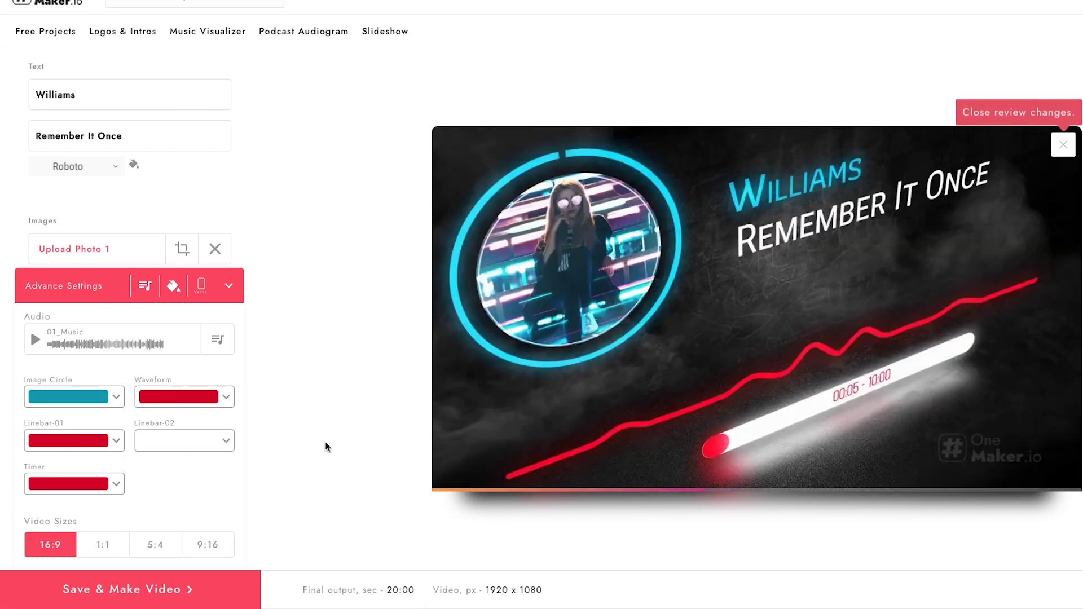
Make the waveform, Linebar-01 and timer teal as well.
left_click(226, 399)
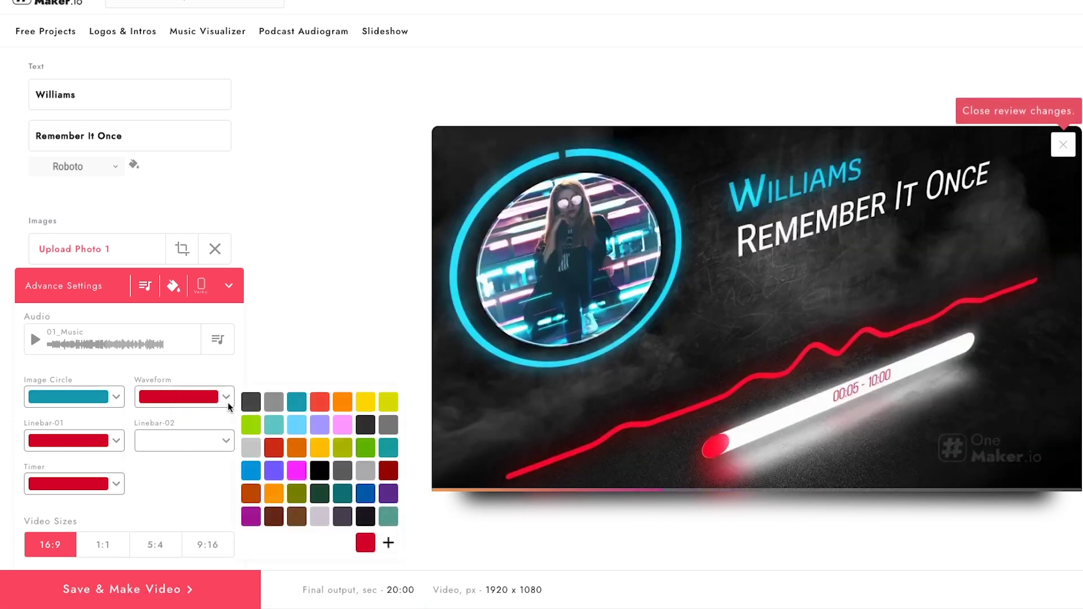
left_click(297, 404)
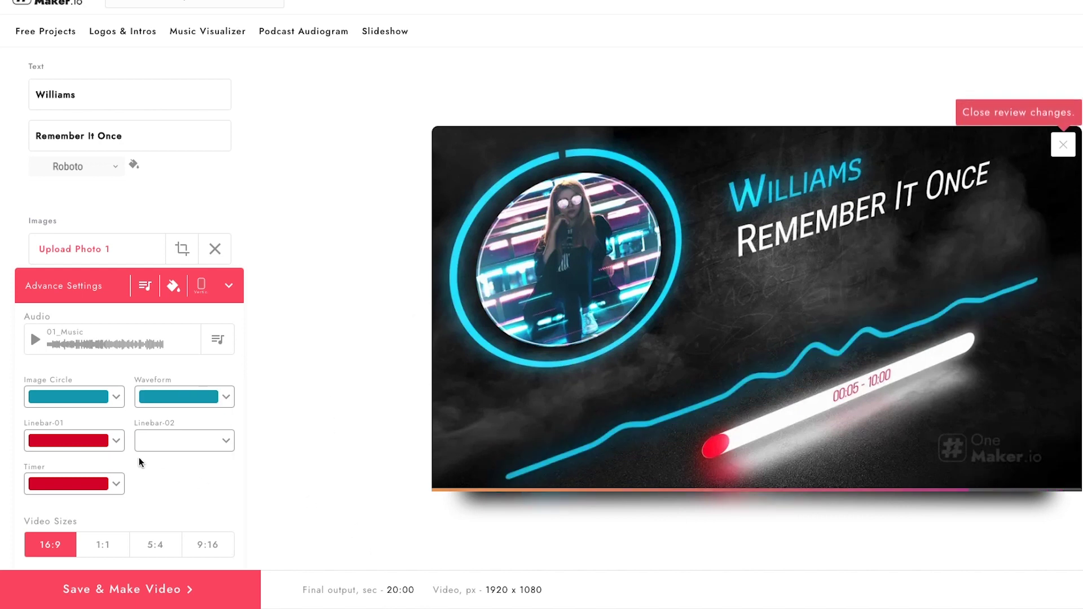
left_click(116, 441)
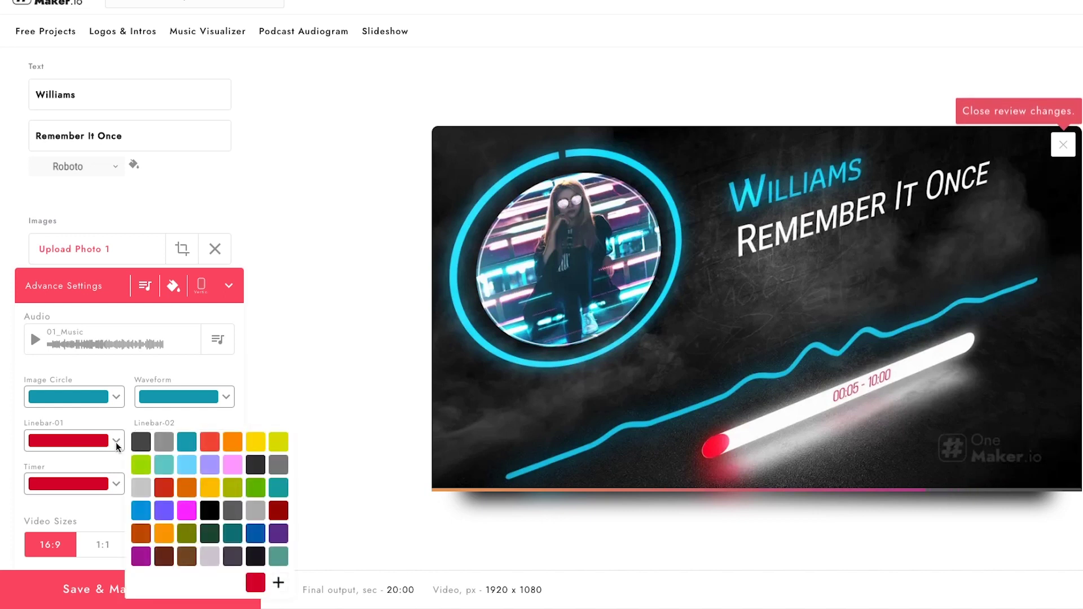
left_click(186, 451)
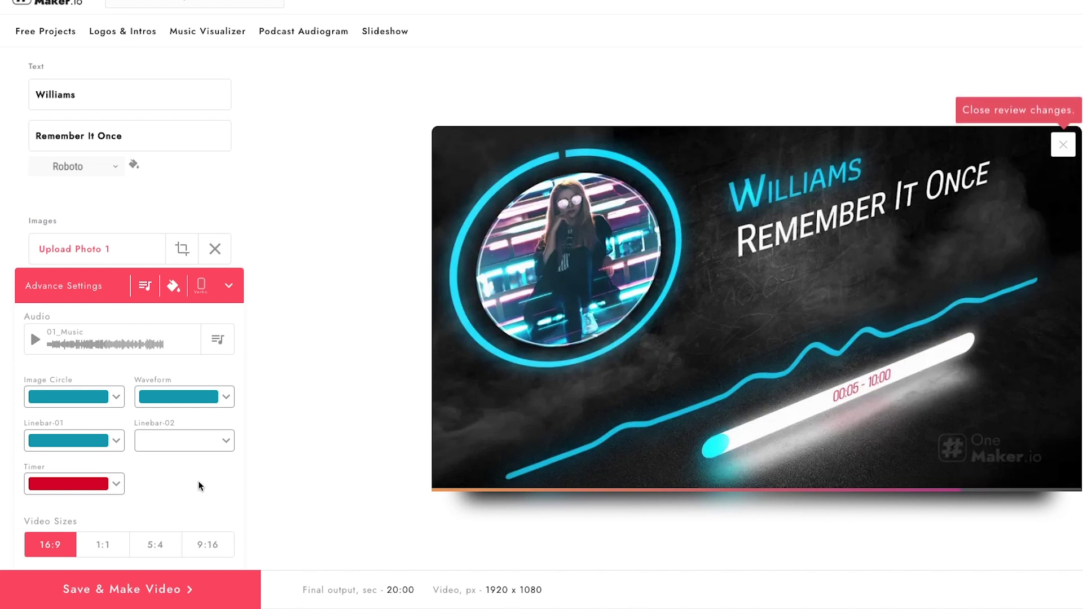
left_click(117, 487)
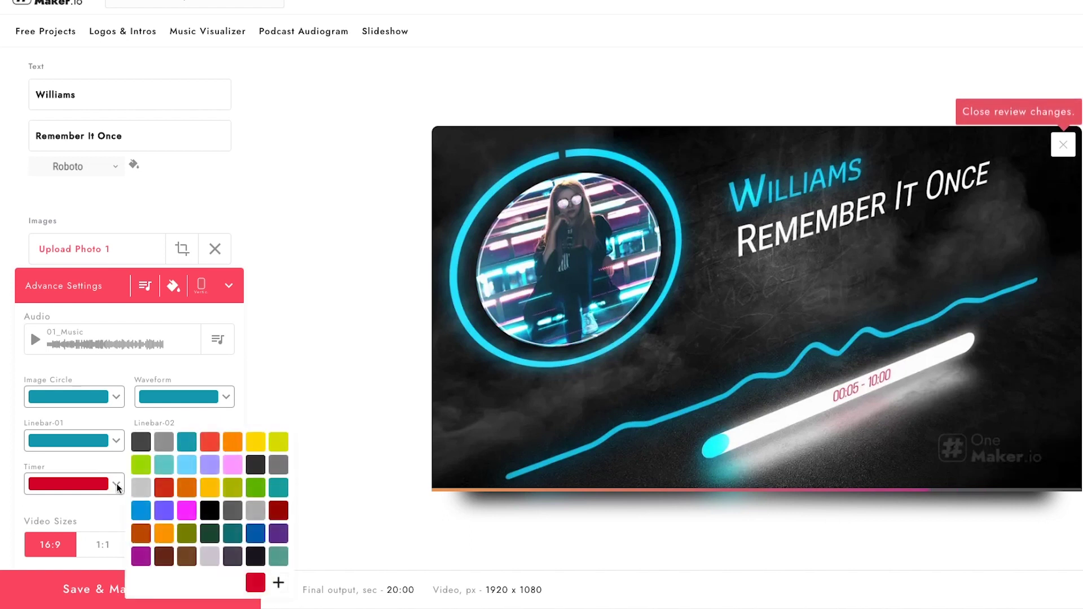
left_click(188, 441)
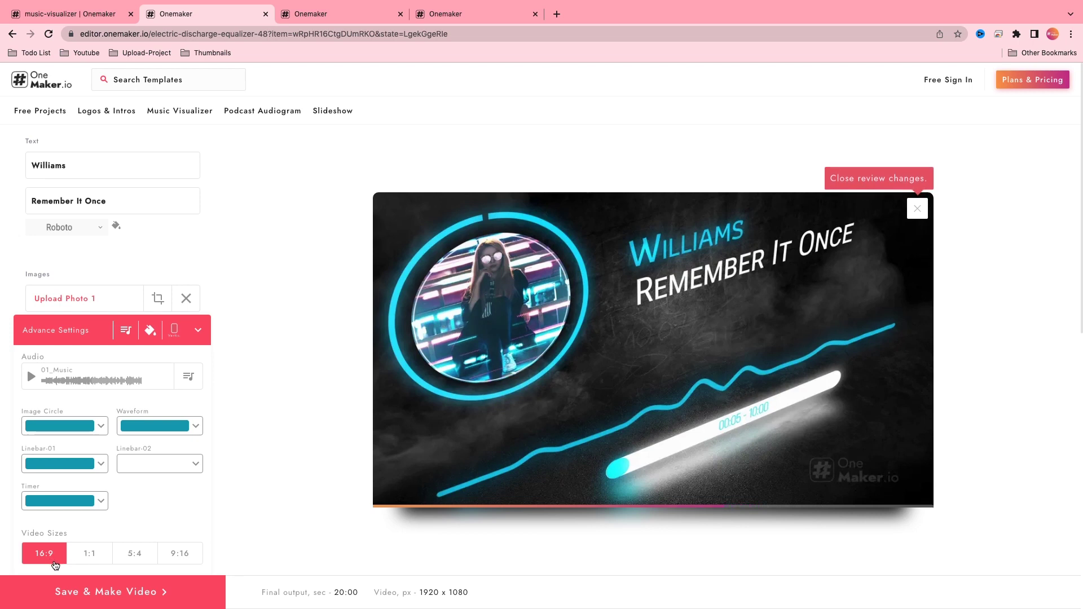
left_click(89, 554)
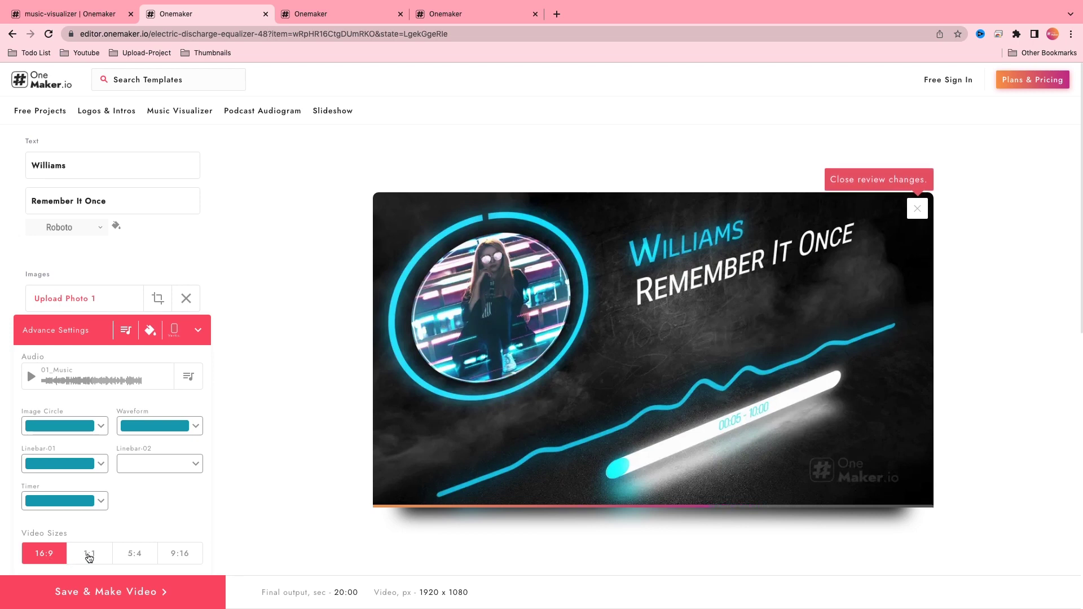
left_click(135, 553)
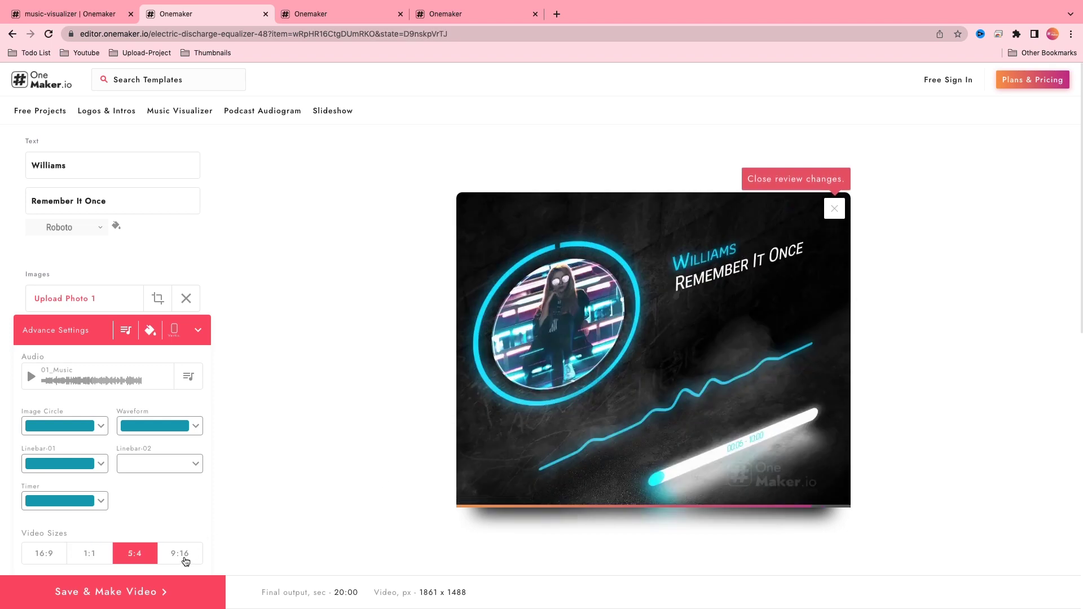
left_click(182, 556)
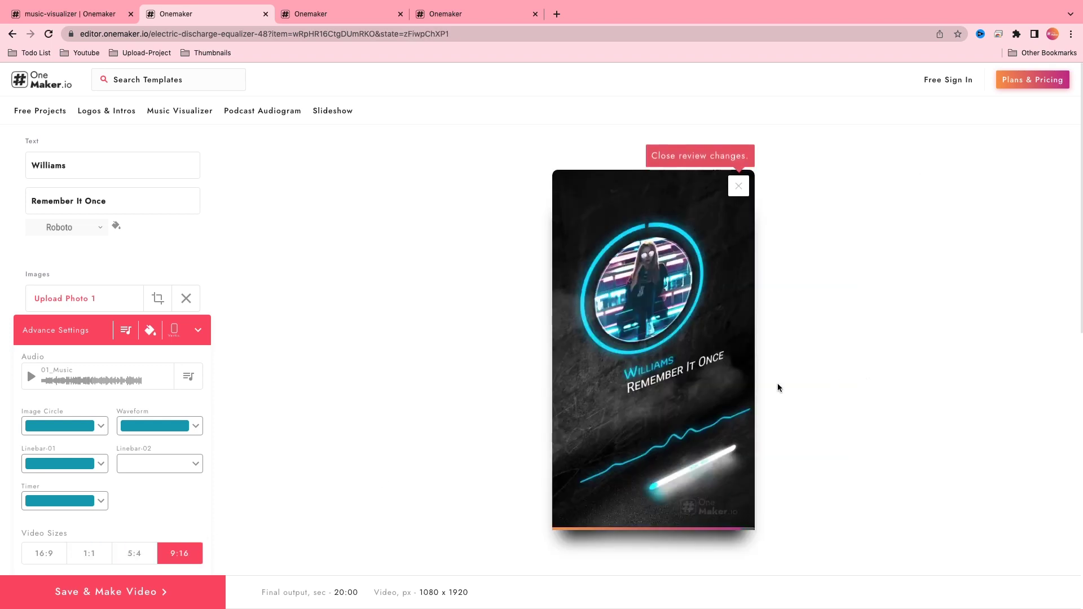
left_click(48, 558)
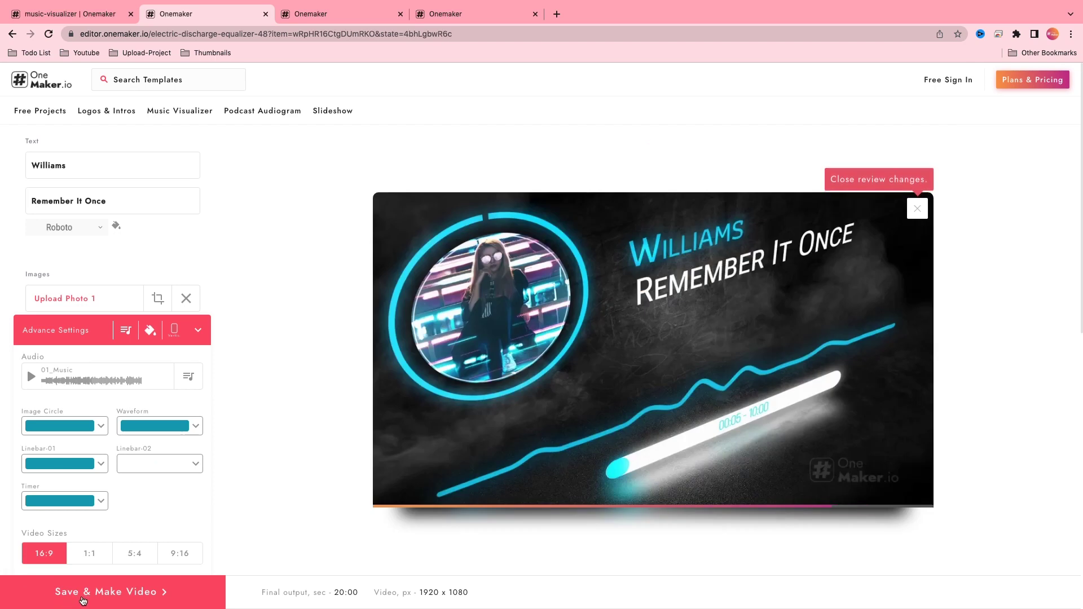
Render the video, save it as electric-discharge-equalizer-48 MP4 in 00_DATA, and open it.
left_click(83, 599)
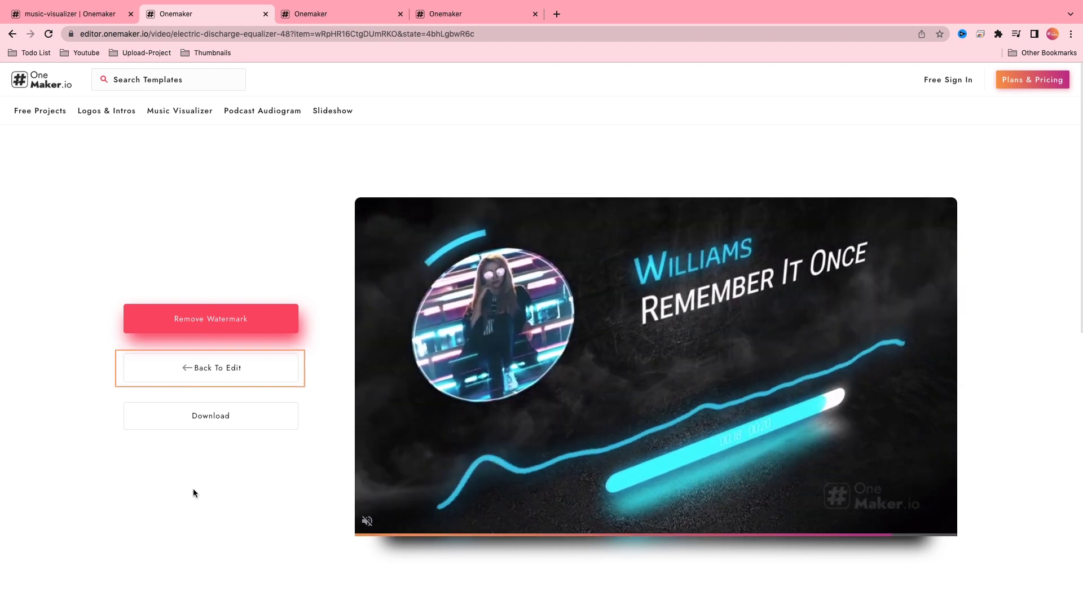
left_click(206, 417)
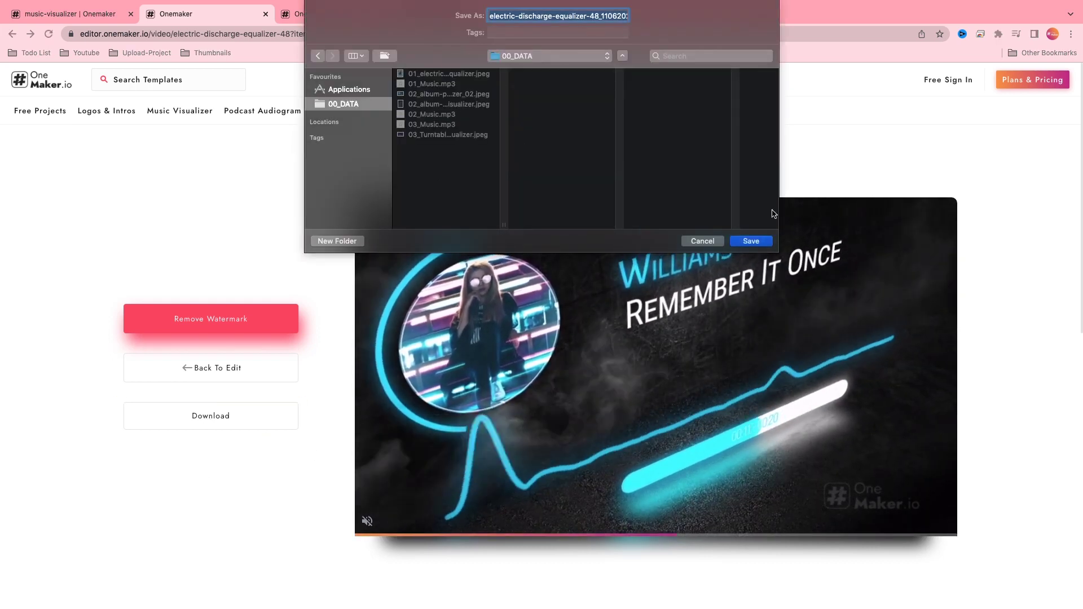
left_click(751, 241)
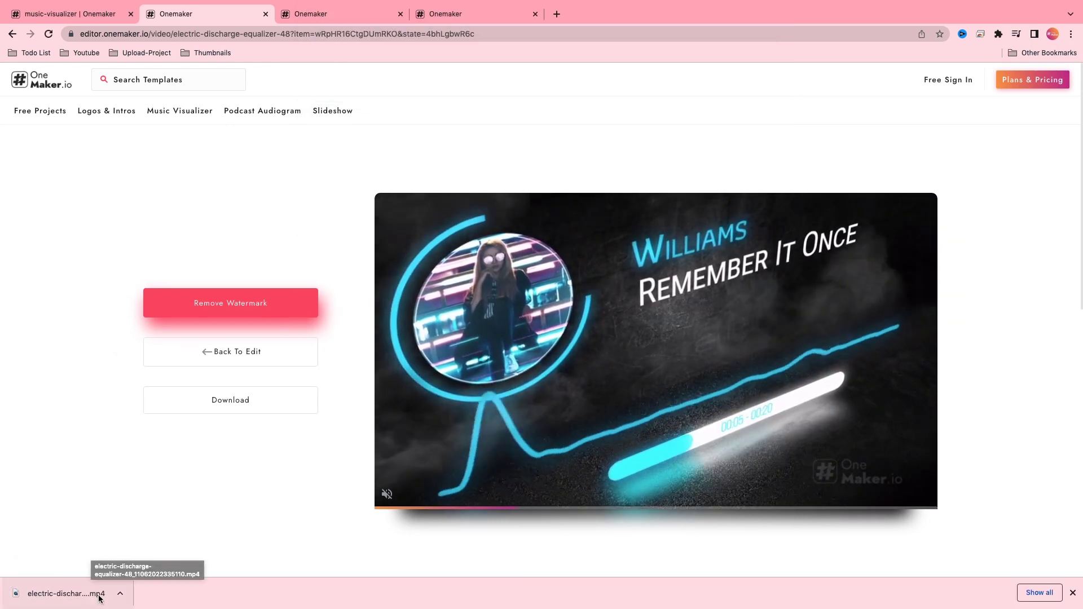
left_click(99, 598)
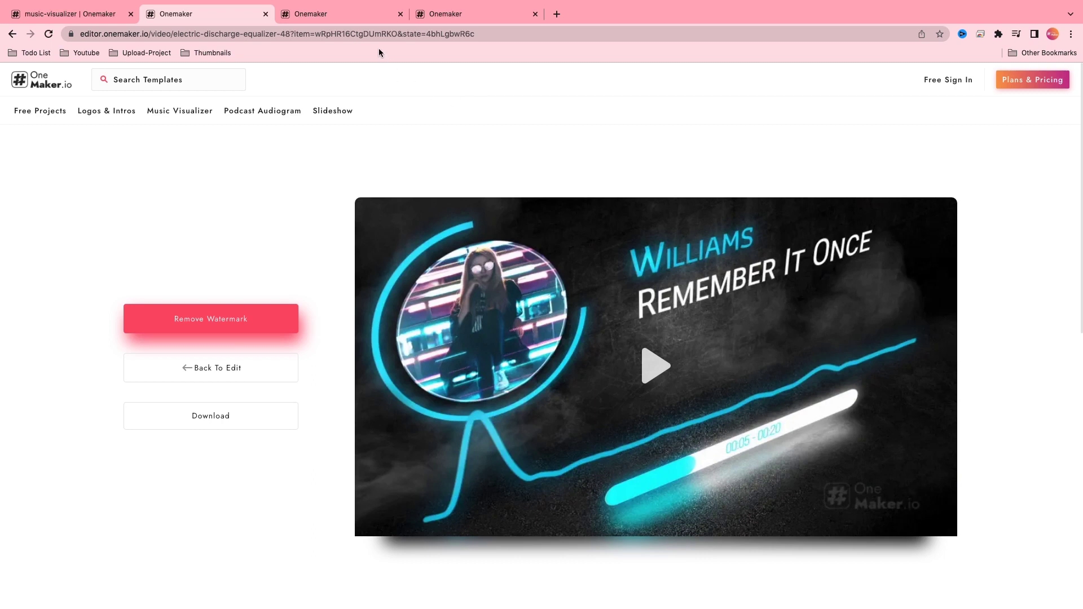
In the Image Visualizer editor, upload 02_Music.mp3 as the audio track.
left_click(365, 14)
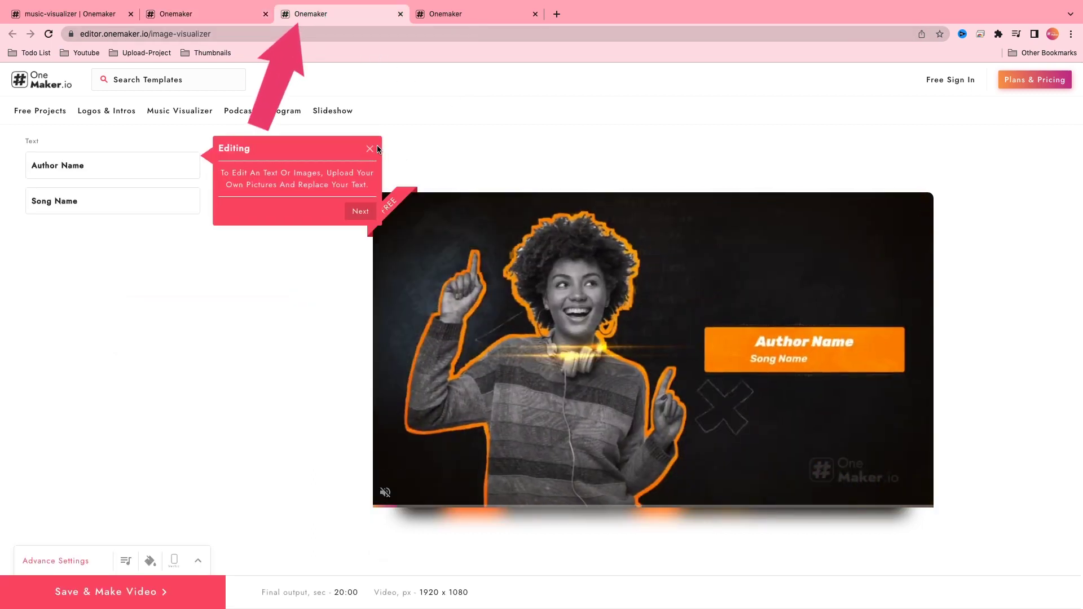
left_click(371, 149)
left_click(104, 160)
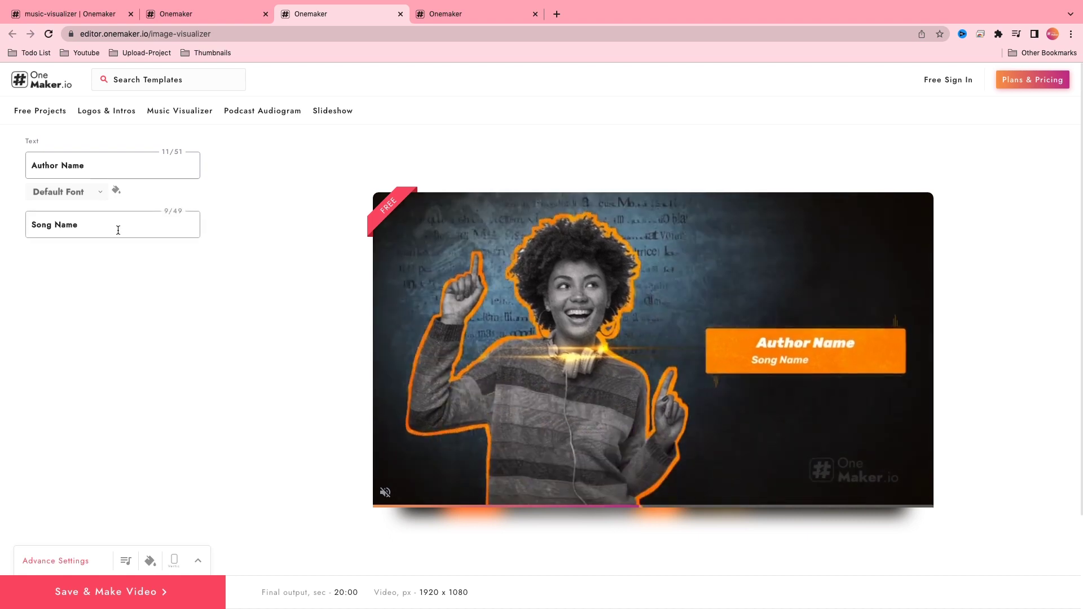
left_click(118, 232)
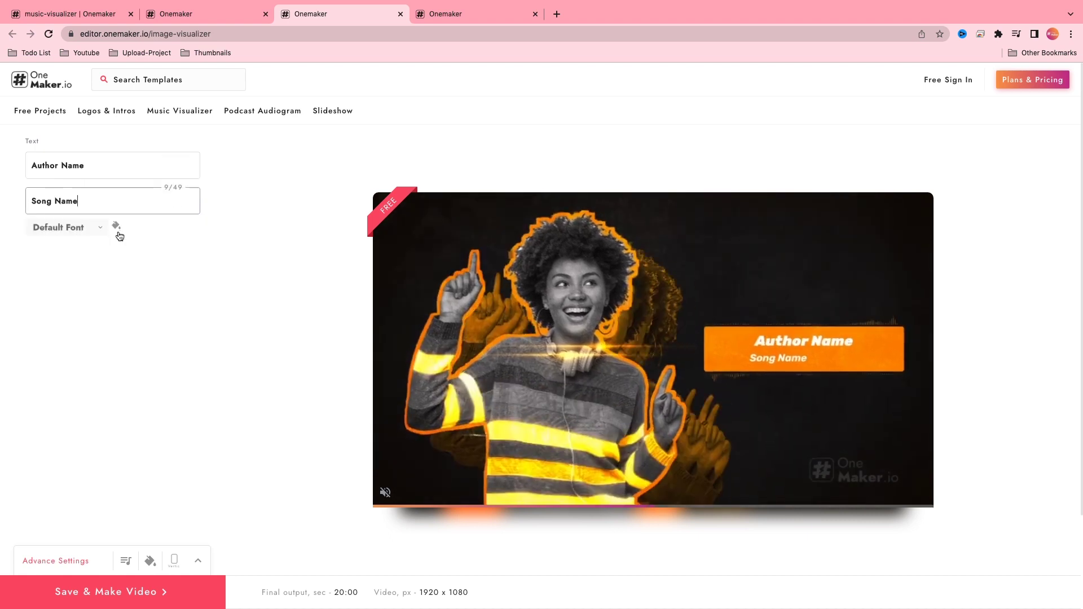
left_click(54, 562)
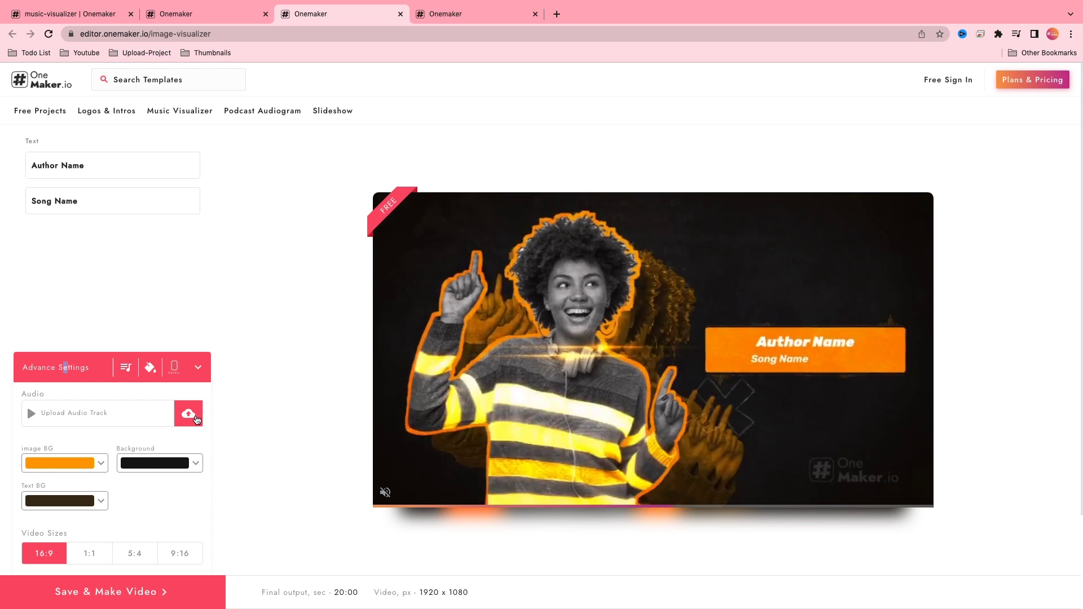
left_click(189, 414)
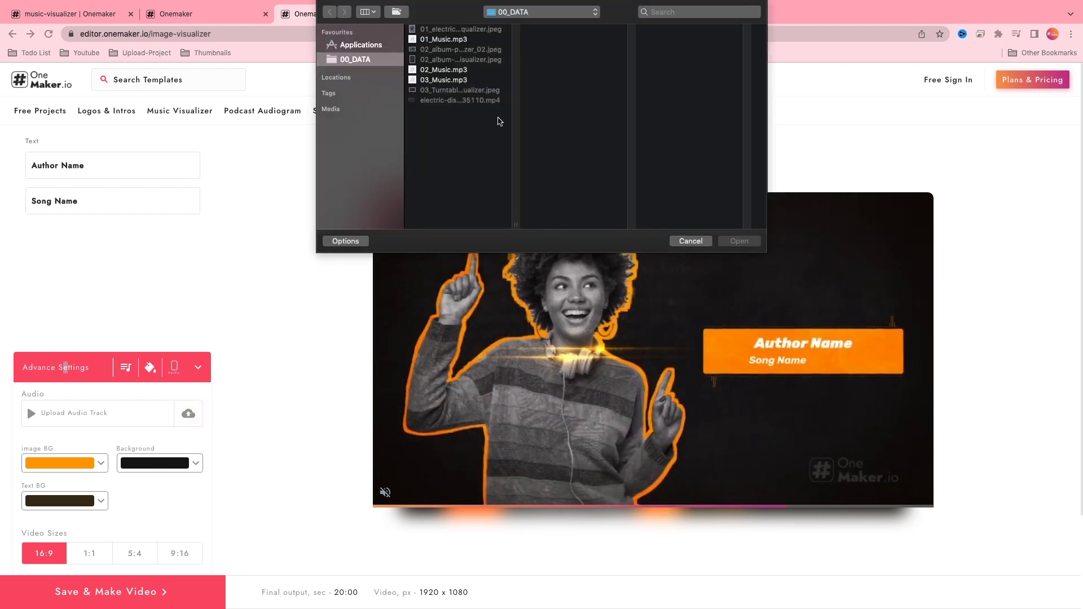
left_click(443, 70)
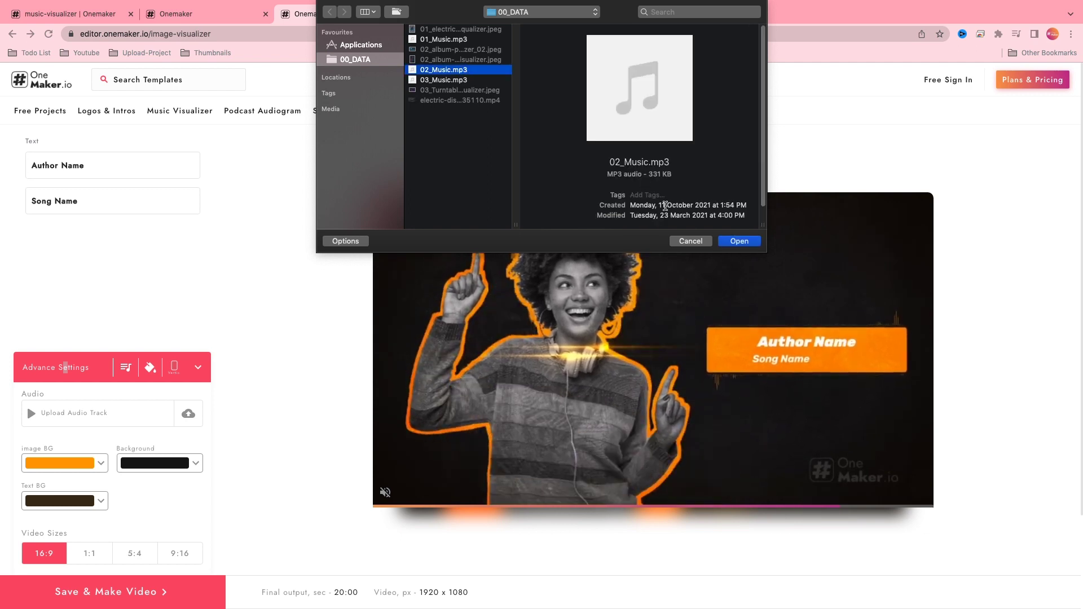
left_click(743, 244)
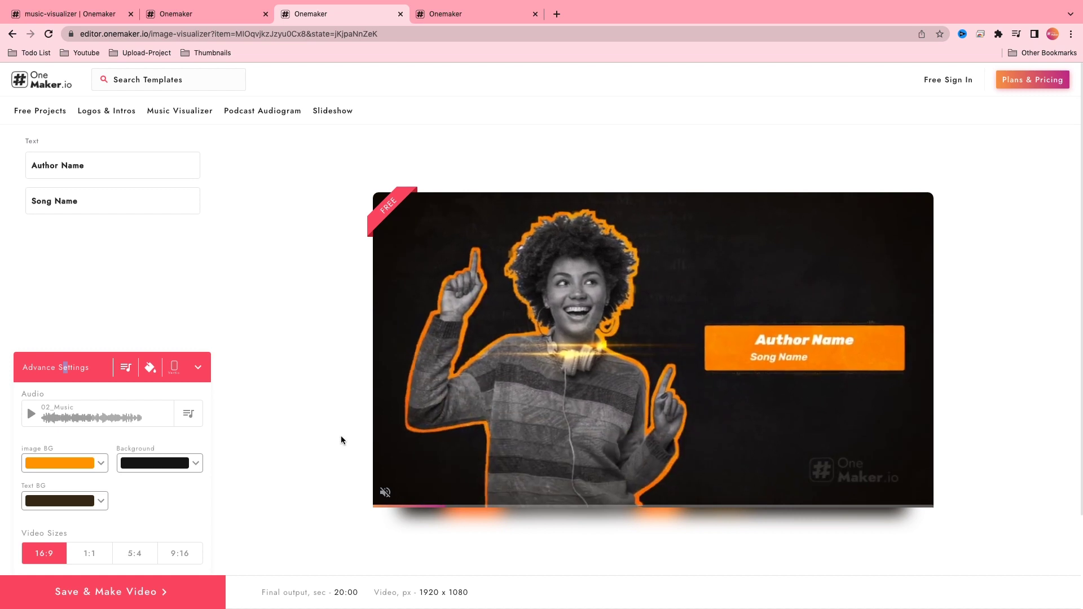
Set Image BG and Text BG to blue and render the video.
left_click(105, 469)
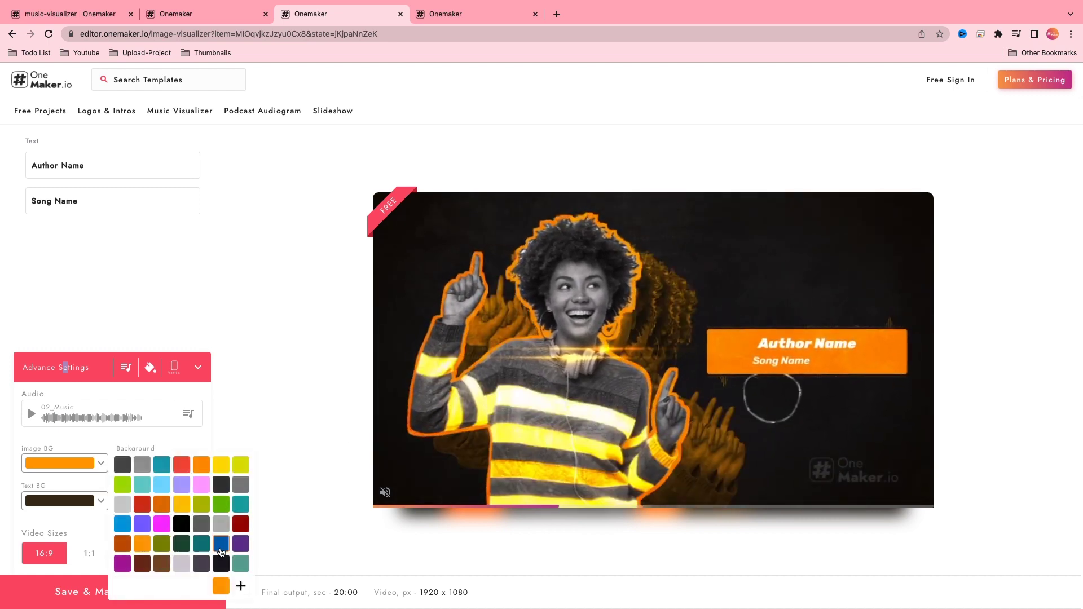
left_click(174, 518)
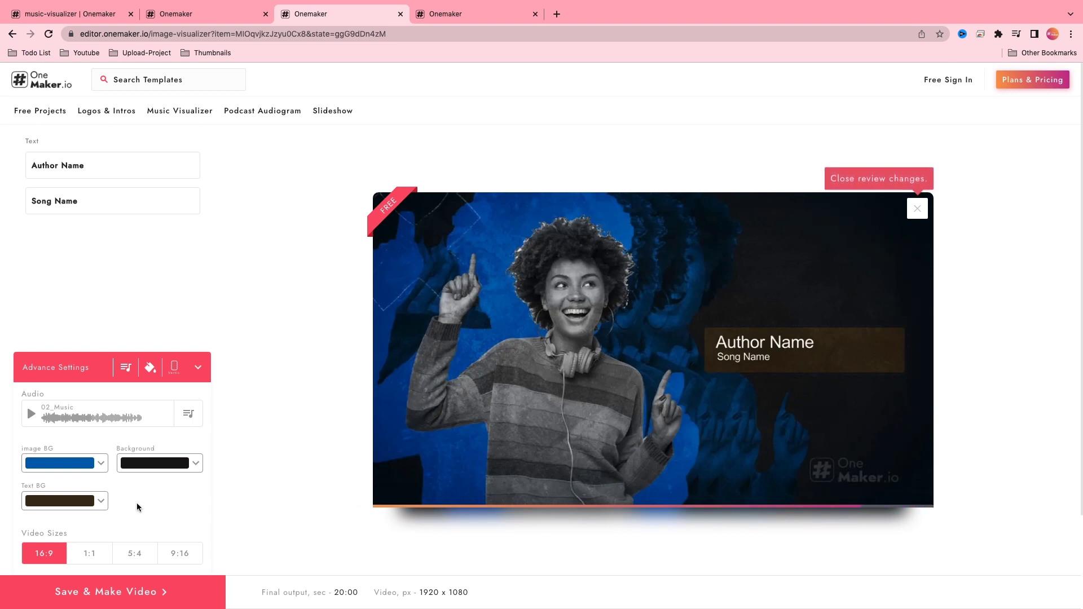
left_click(99, 501)
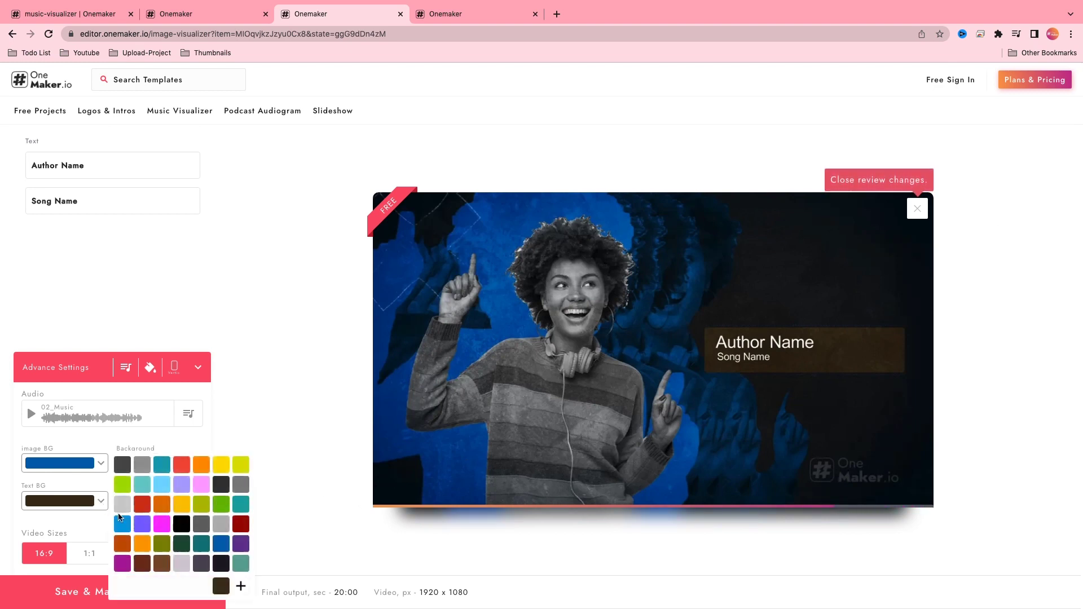
left_click(221, 545)
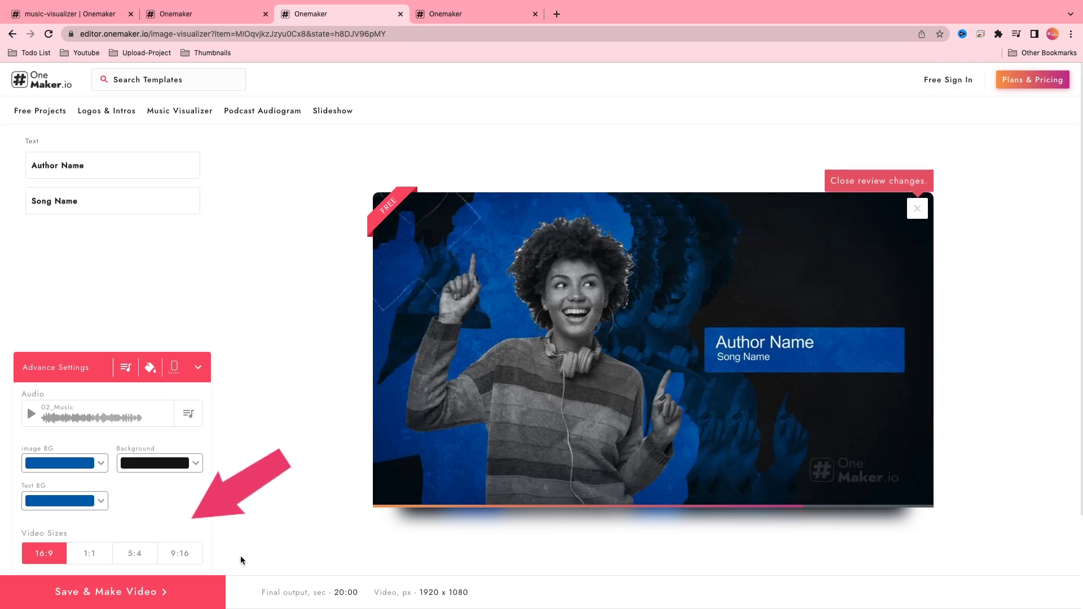
left_click(133, 592)
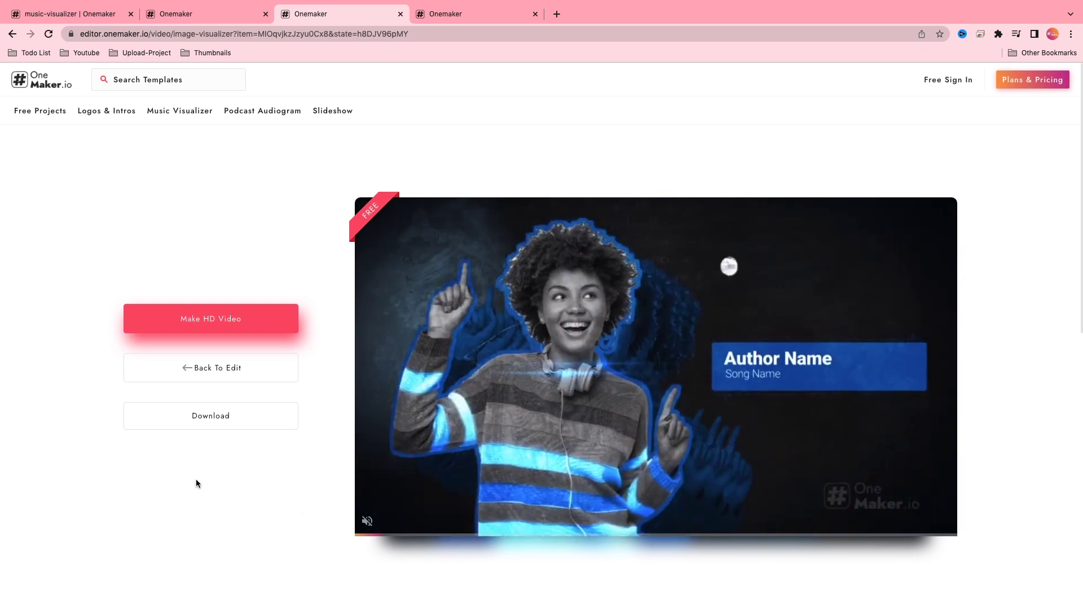
Toggle the rendered preview's sound on and off, then go to the Album Promo tab.
left_click(366, 521)
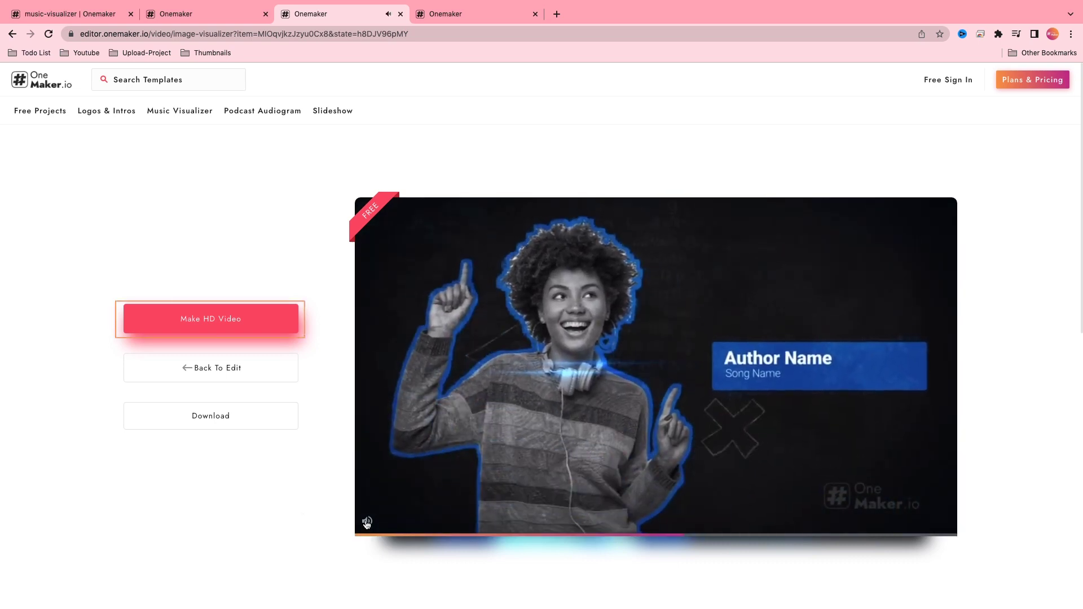
left_click(367, 521)
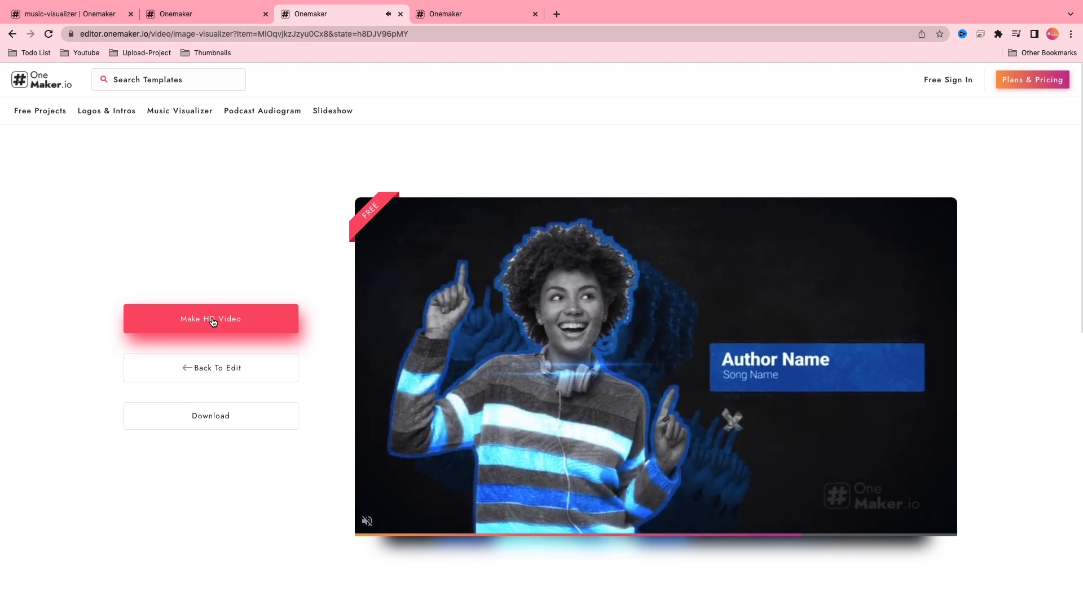
left_click(474, 14)
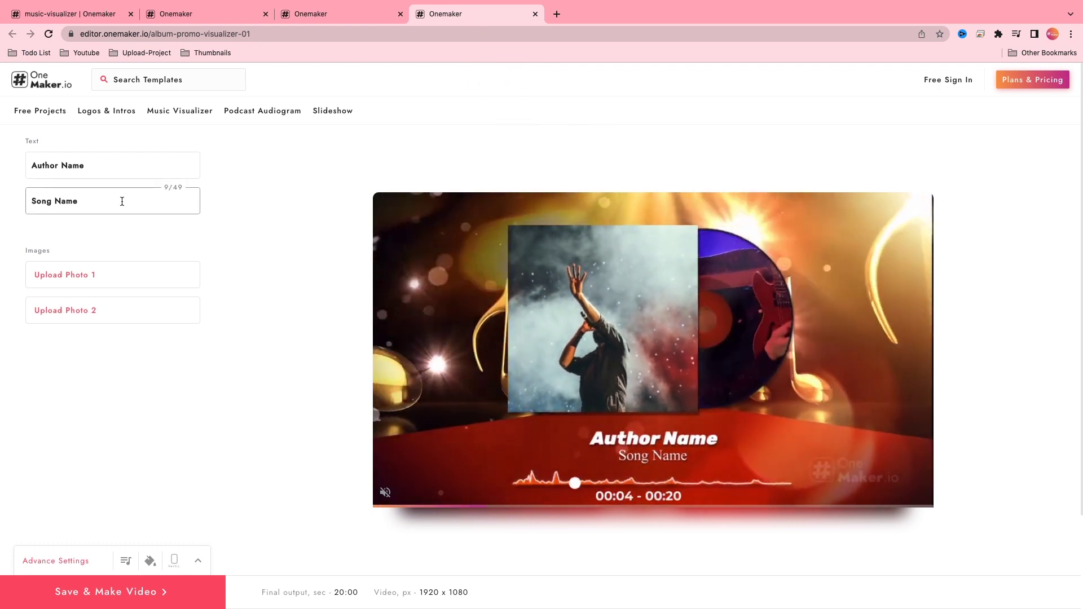
Bring up the Photo 1 file picker in the Album Promo Visualizer, showing 00_DATA.
left_click(126, 167)
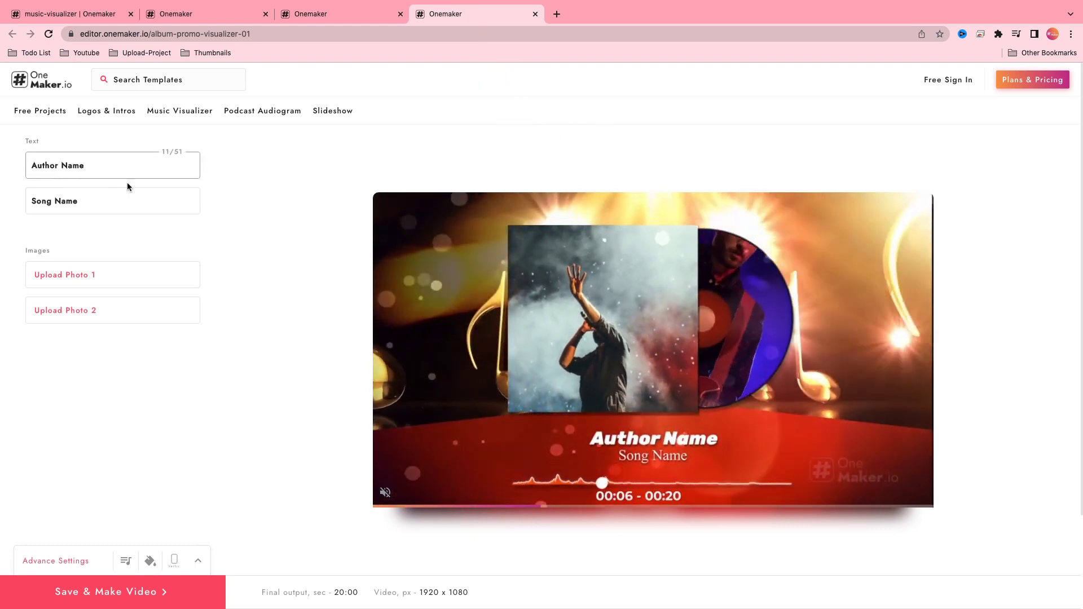
left_click(139, 201)
left_click(96, 165)
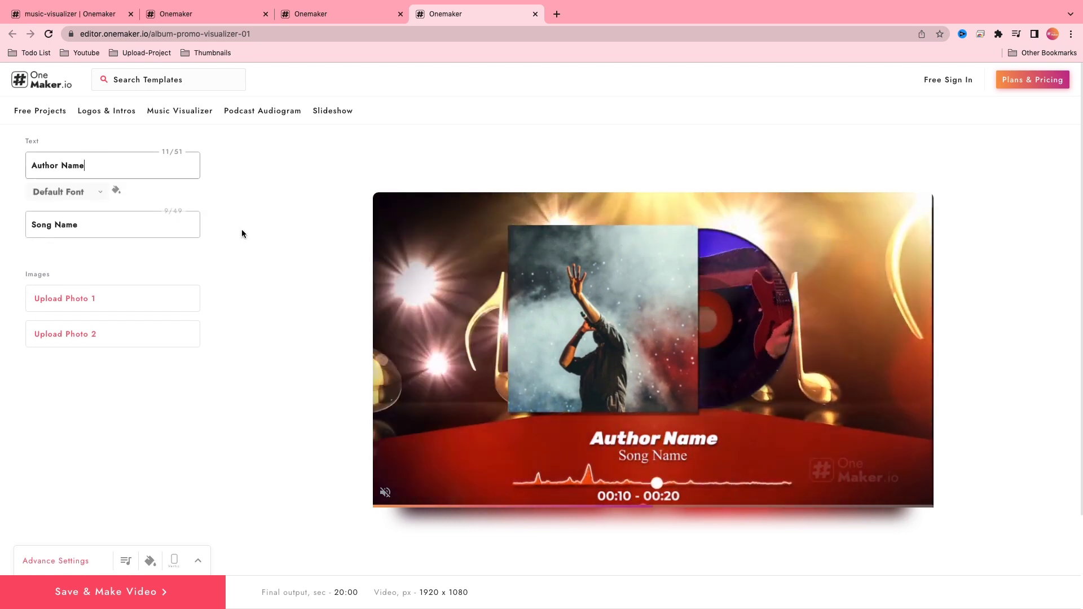
left_click(186, 225)
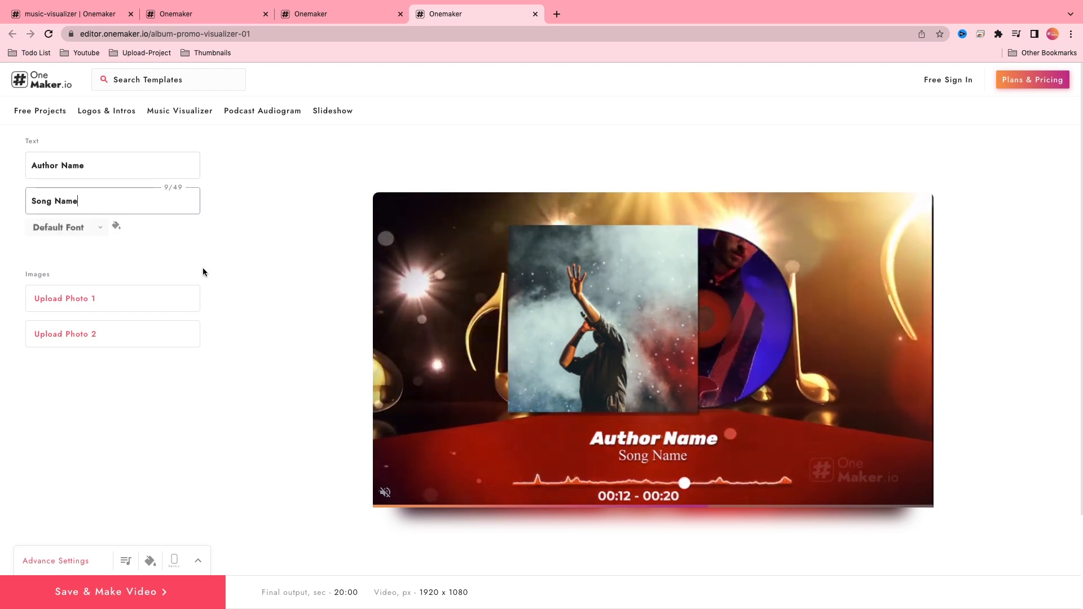
left_click(77, 303)
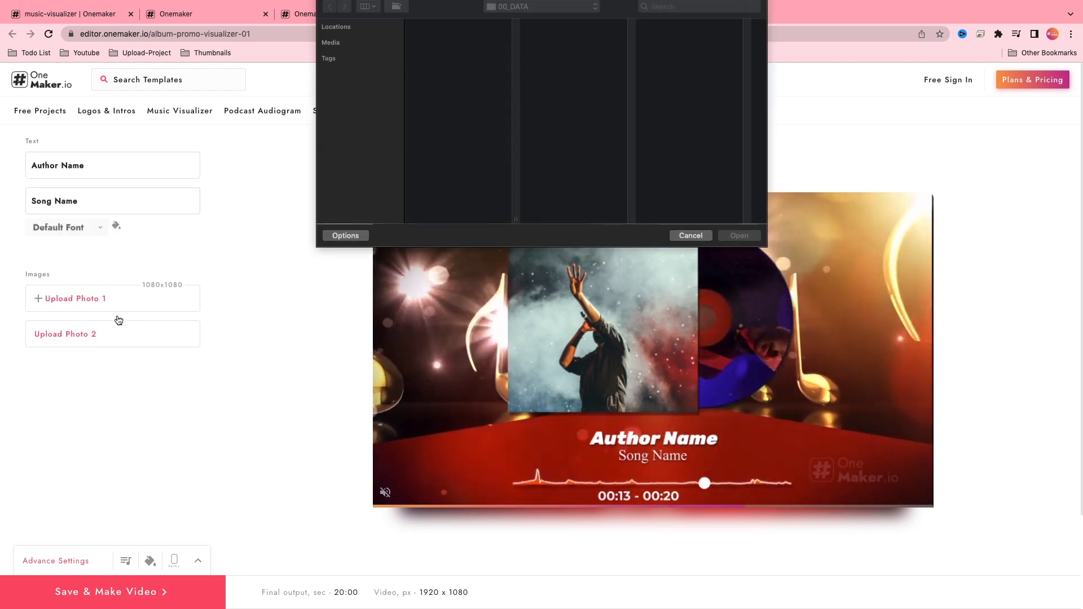
Upload the singer portrait as Photo 1, zoomed and shifted down to fill the crop frame.
left_click(457, 59)
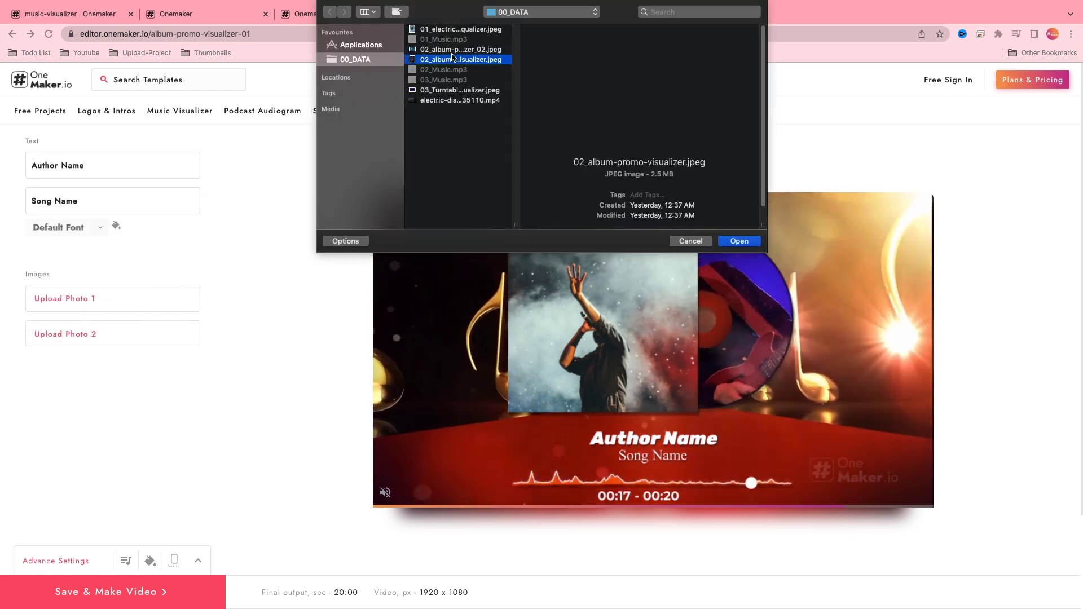
left_click(739, 242)
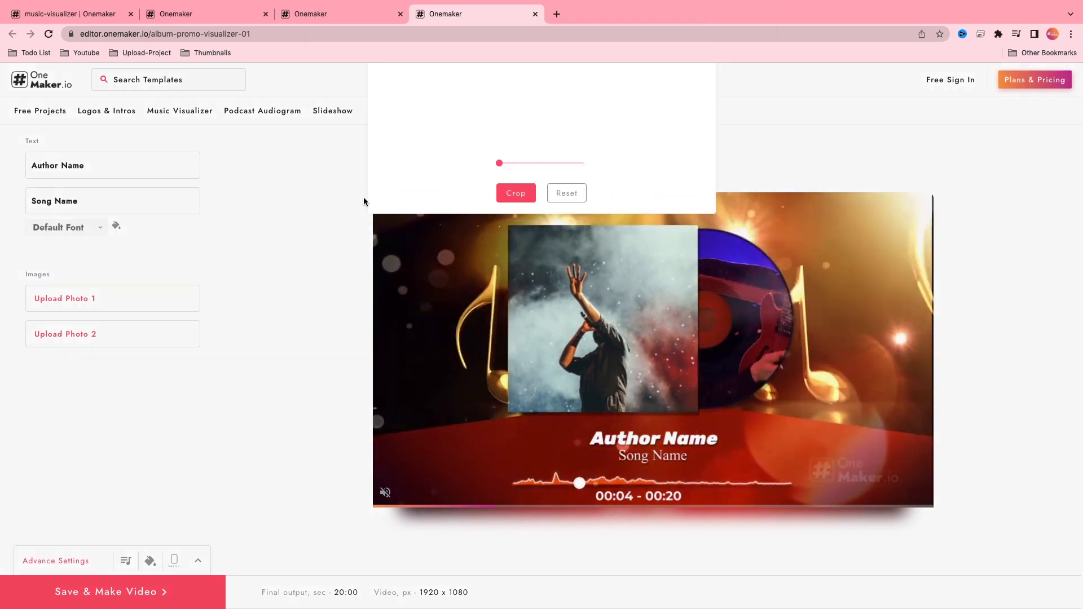
left_click_drag(520, 502, 521, 503)
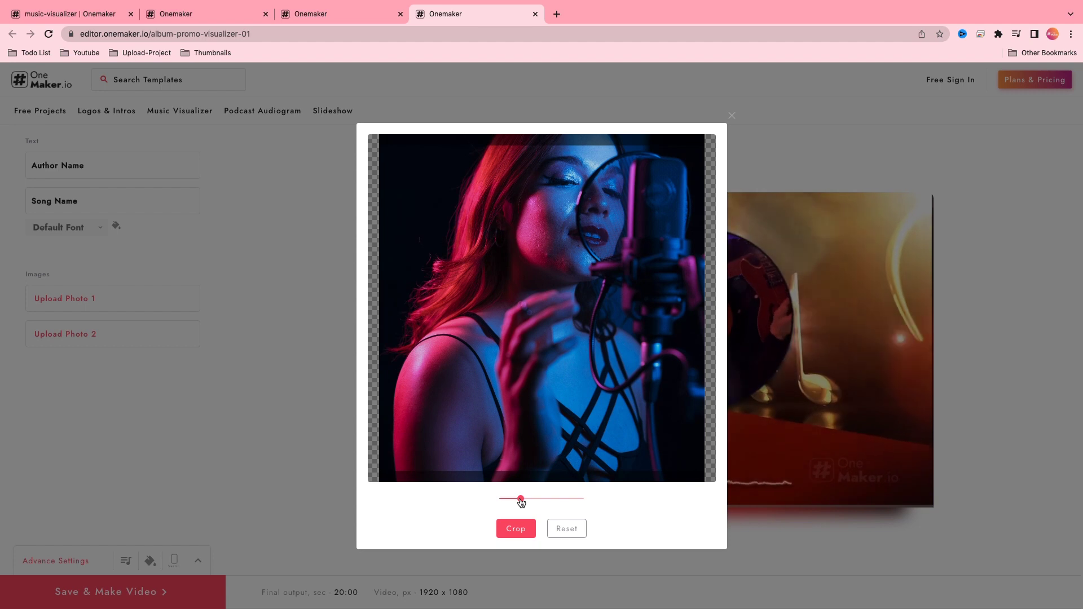
left_click_drag(558, 346, 556, 396)
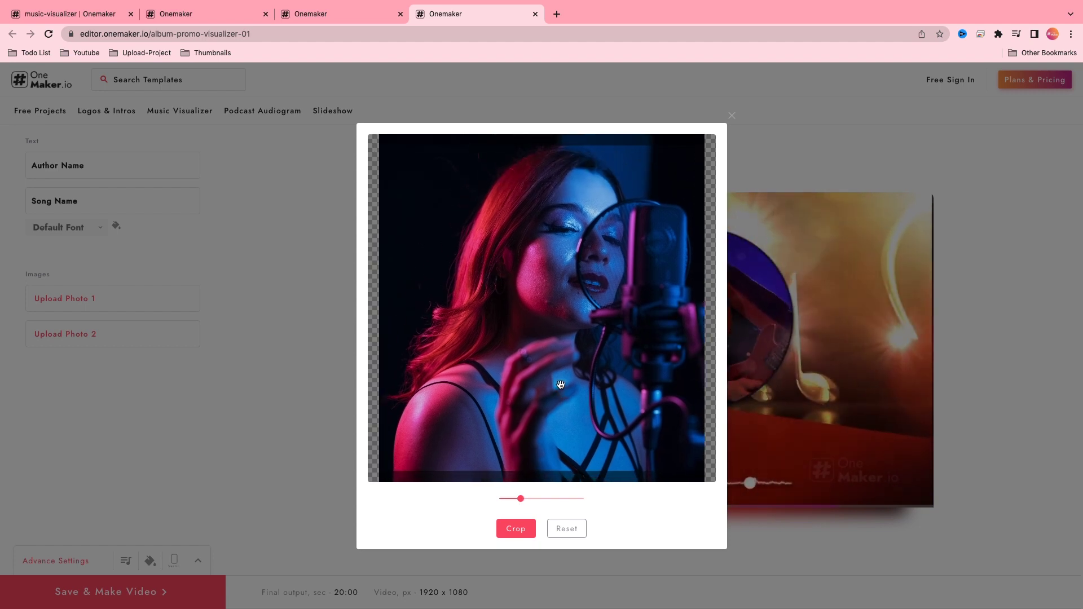
left_click(518, 532)
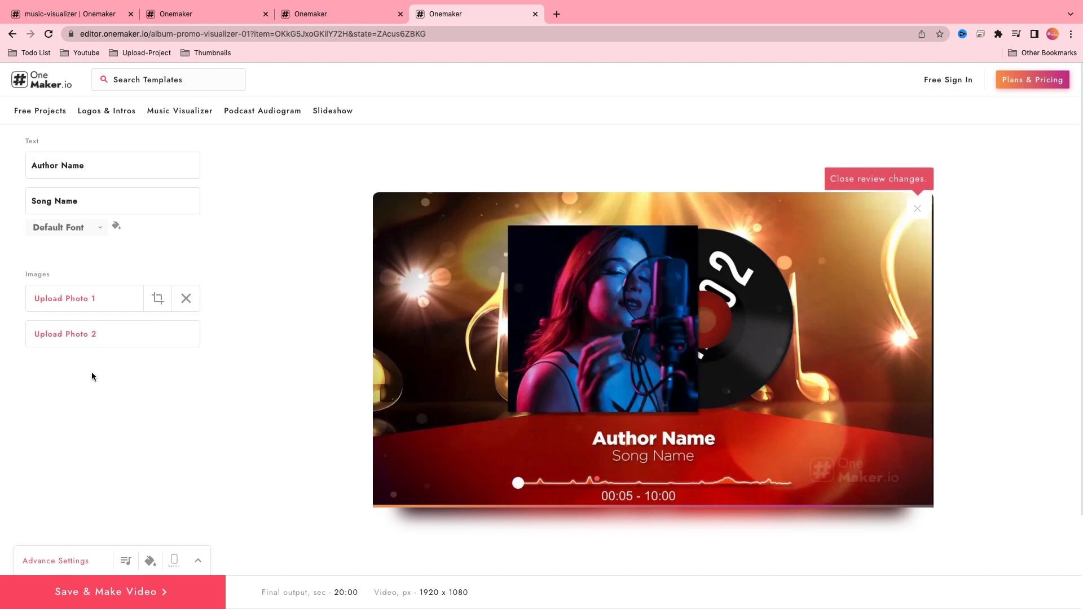
Upload 02_album-promo-visualizer_02.jpeg as Photo 2, zoomed to fill the frame, then expand Advance Settings.
left_click(80, 337)
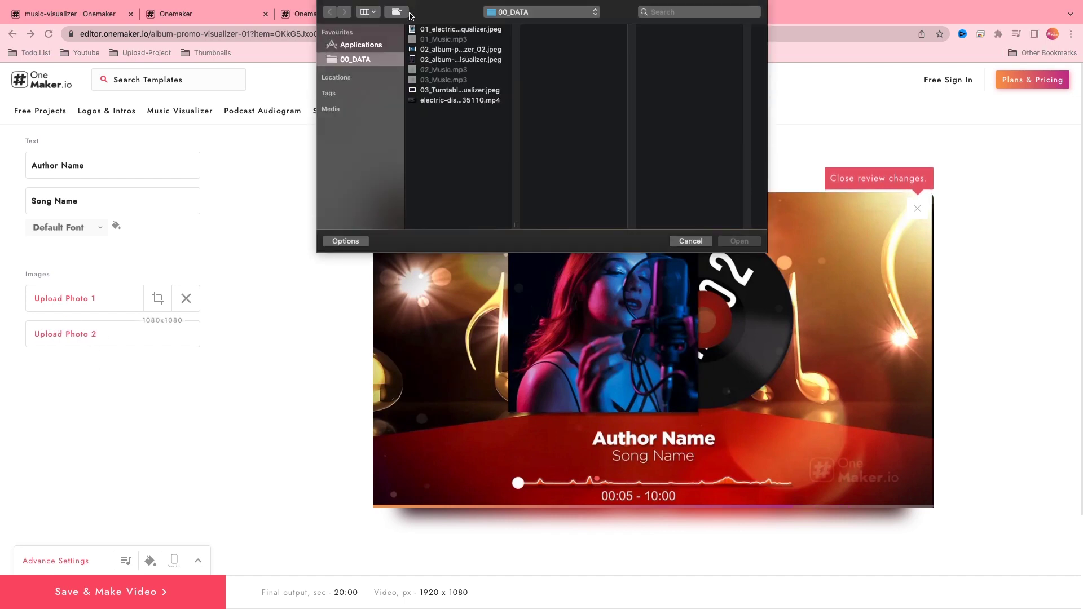
left_click(473, 50)
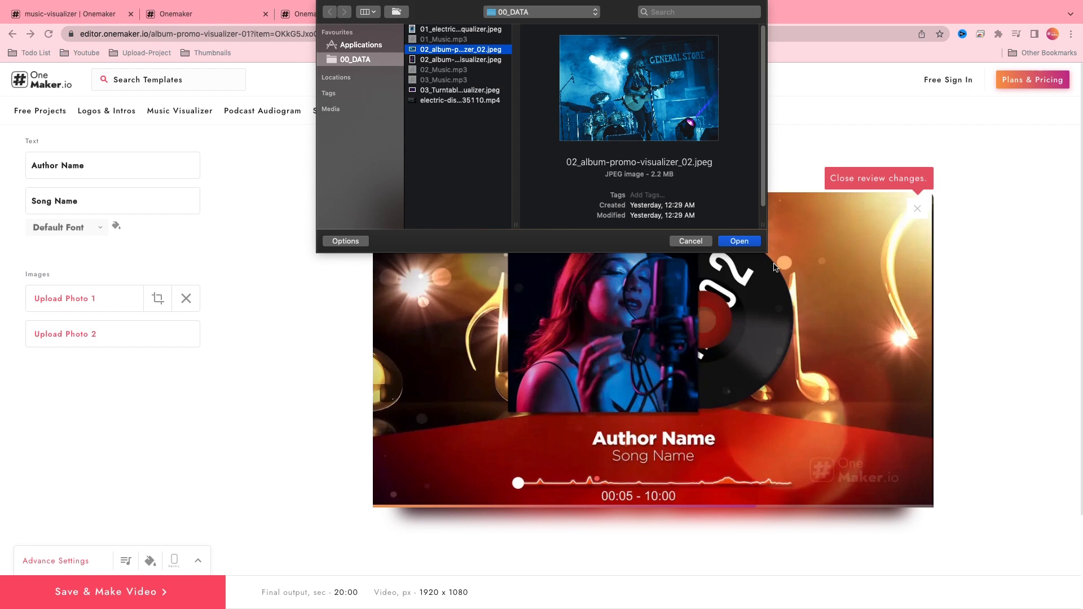
left_click(745, 242)
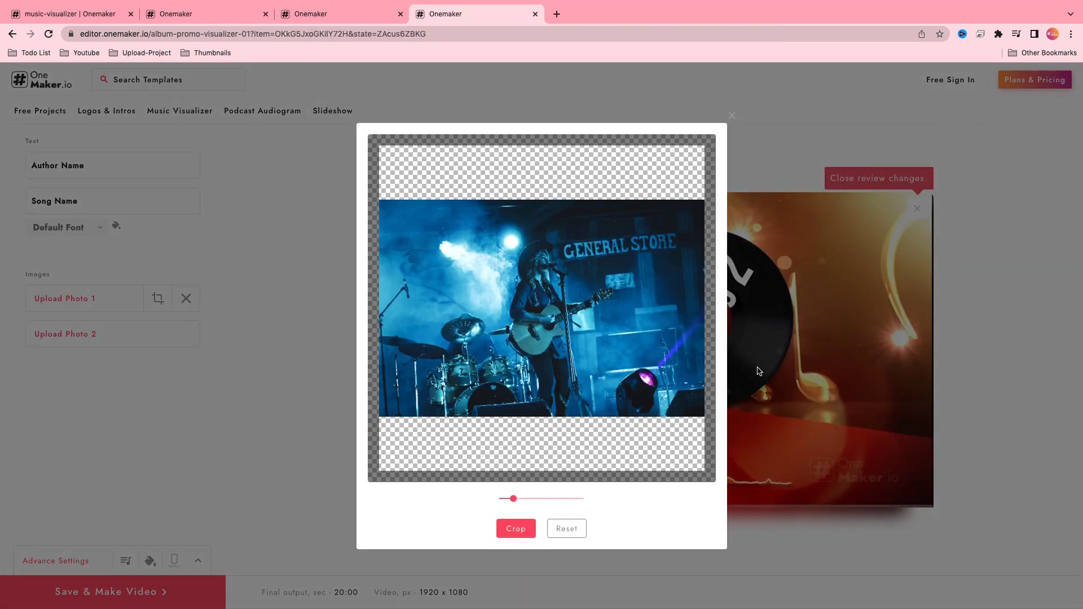
left_click_drag(513, 499, 521, 499)
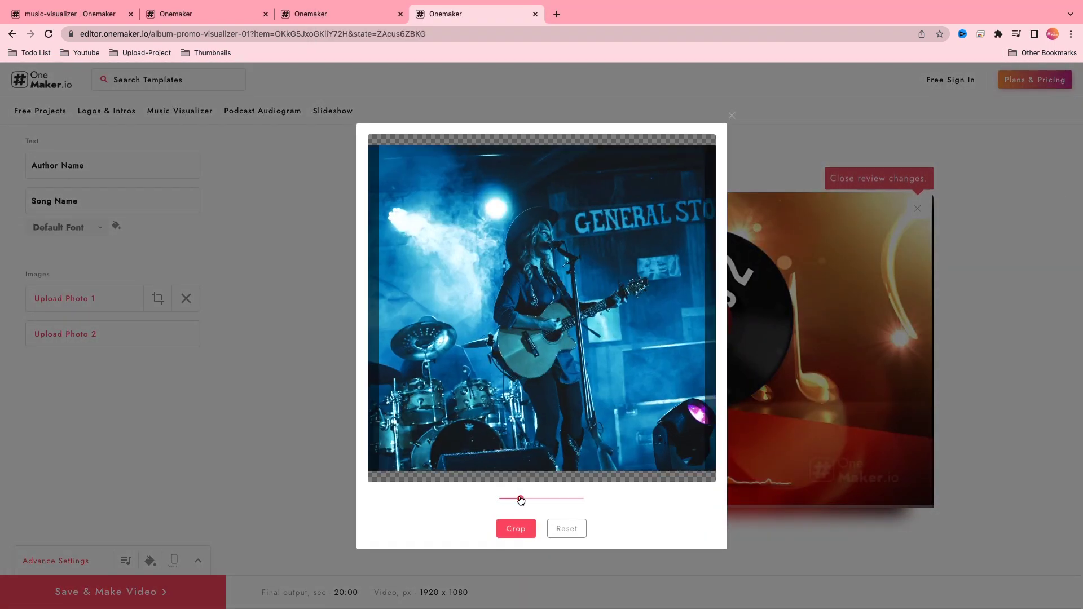
left_click(511, 532)
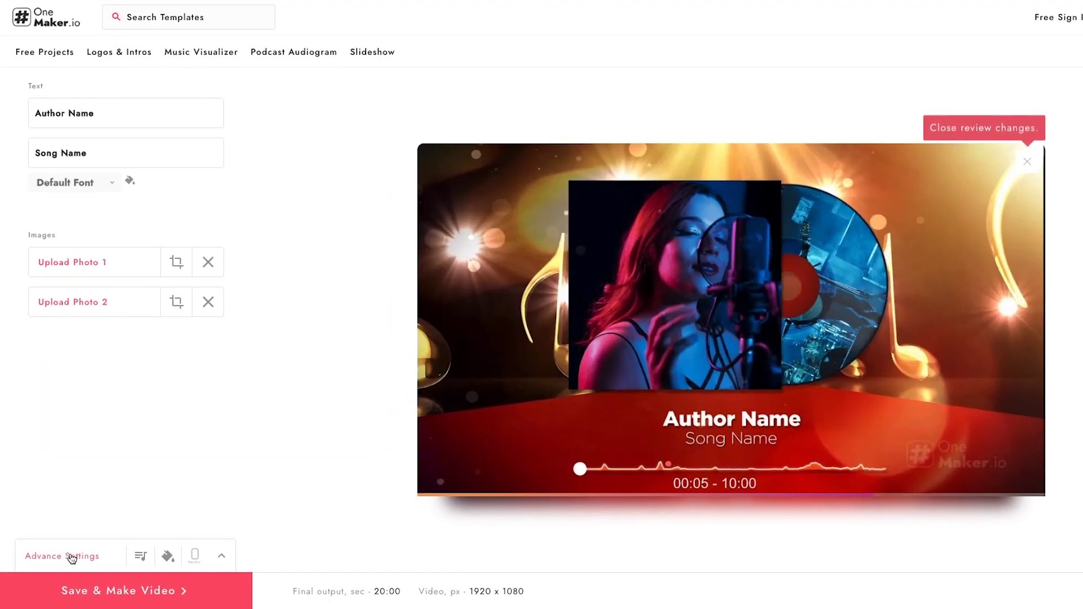
left_click(72, 559)
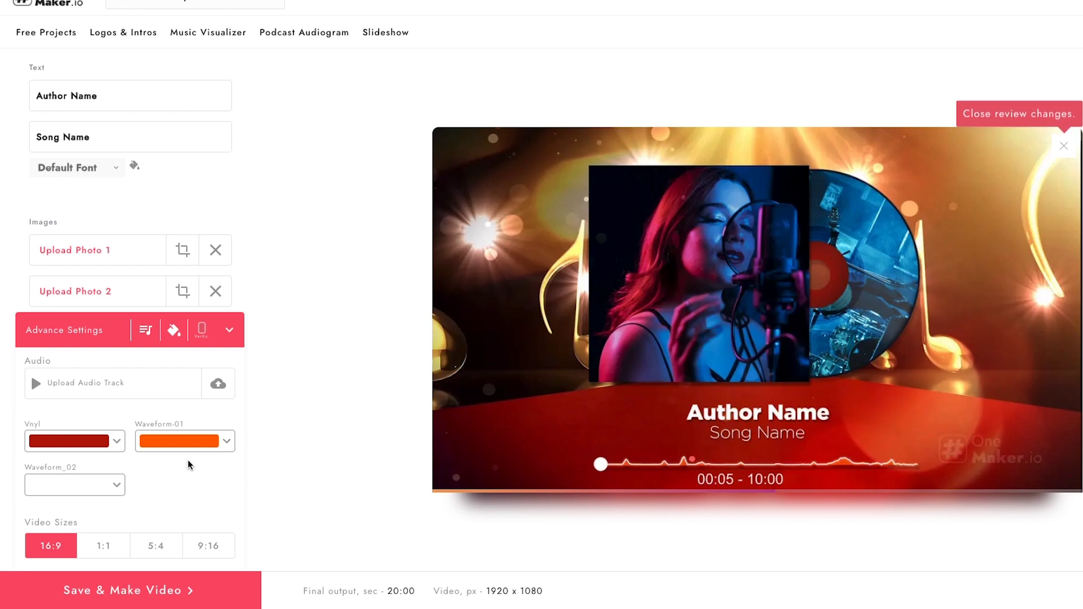
Change the vinyl colour to a brighter red and set the video size to 9:16.
left_click(117, 443)
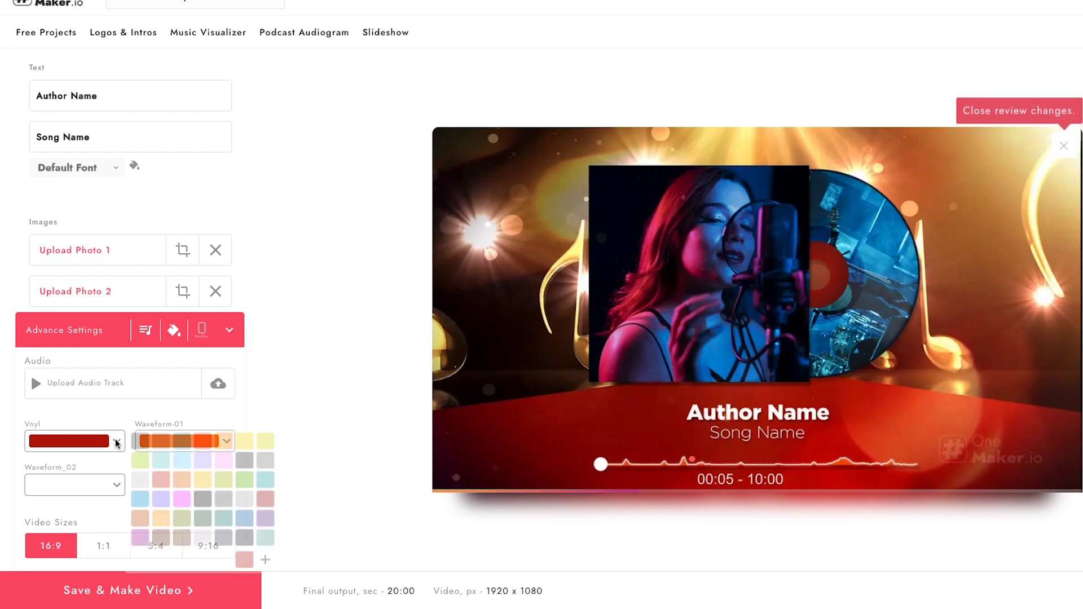
left_click(167, 496)
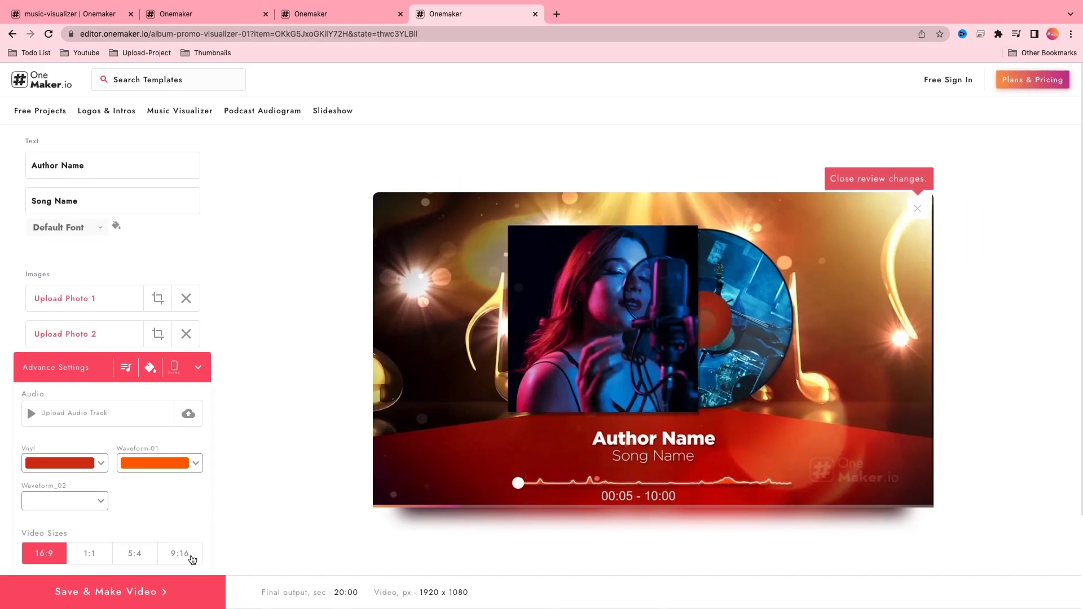
left_click(204, 547)
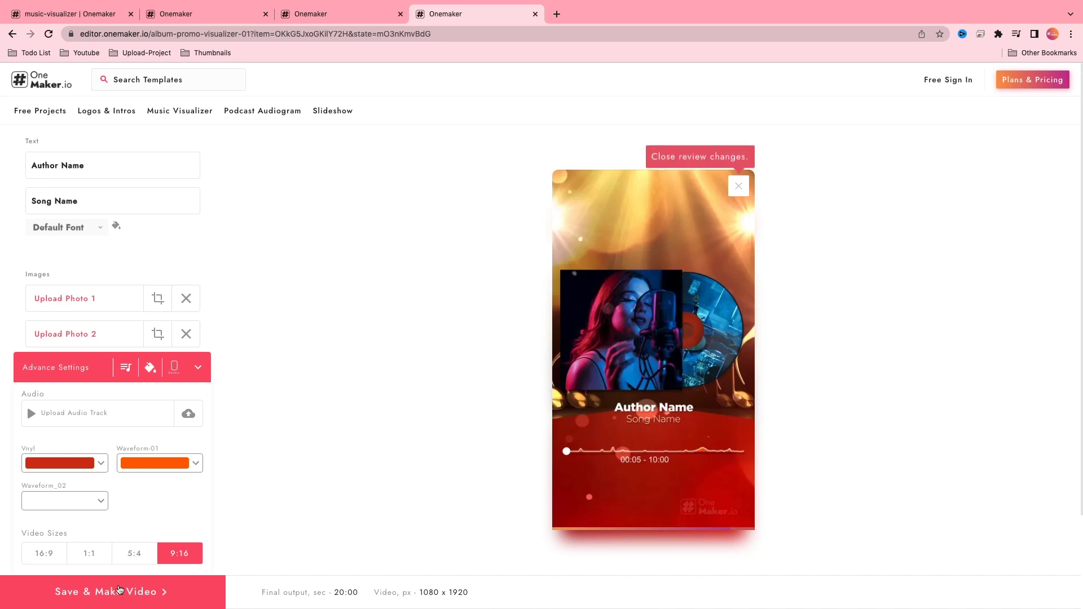
Load 03_Music.mp3 as the audio track after the no-audio warning, then play the rendered video unmuted.
left_click(106, 593)
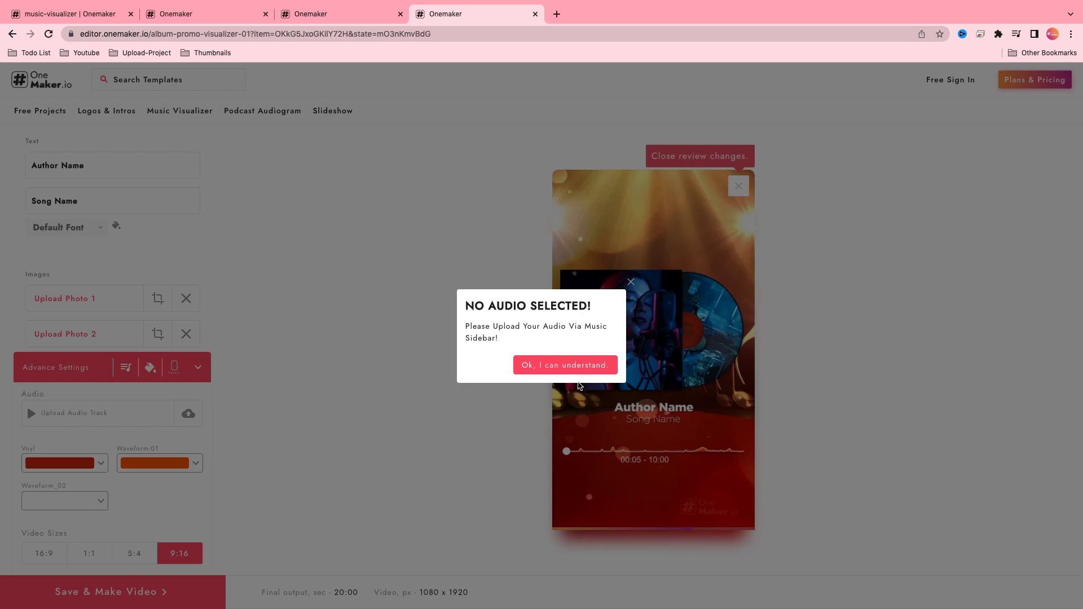
left_click(551, 372)
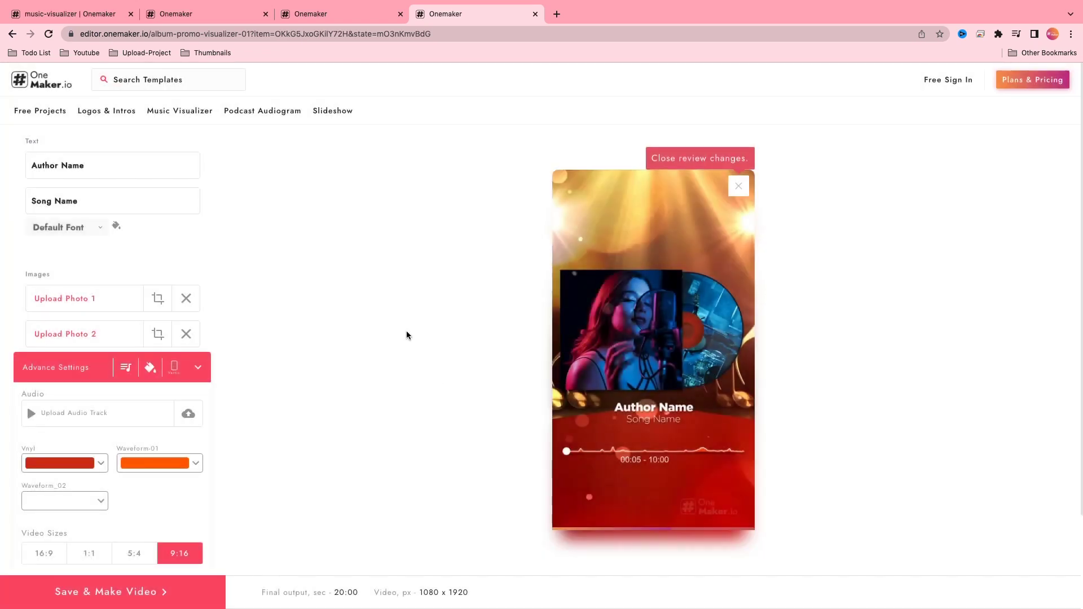
left_click(171, 417)
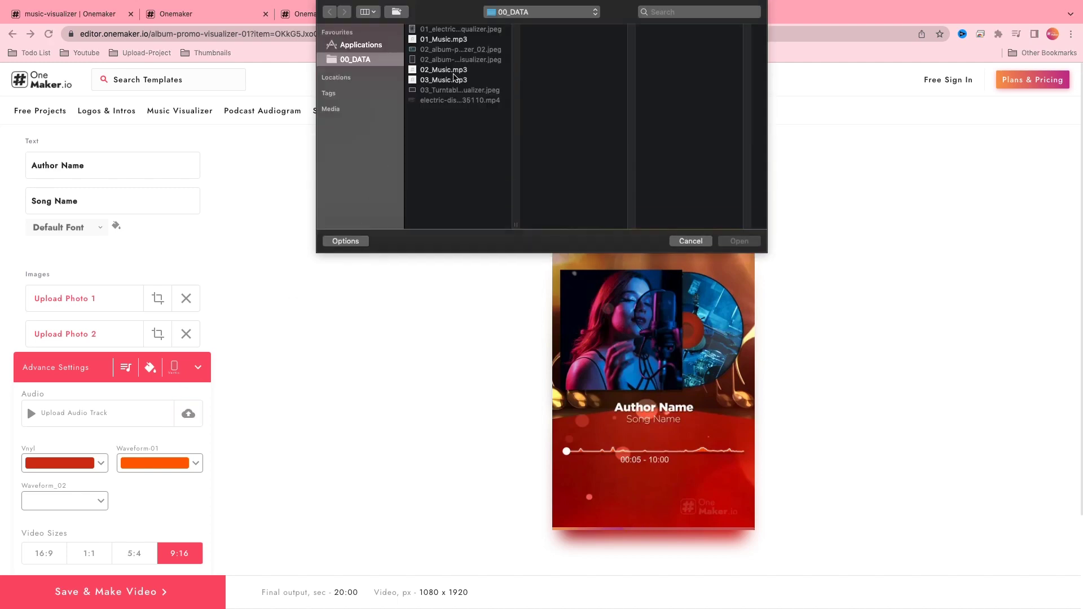
left_click(453, 80)
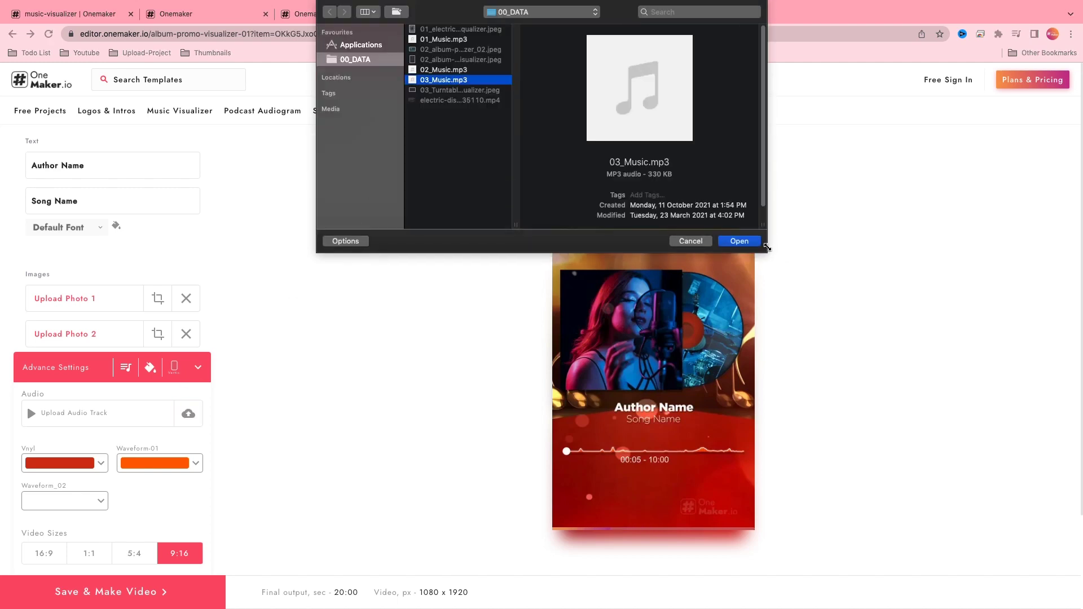
left_click(751, 241)
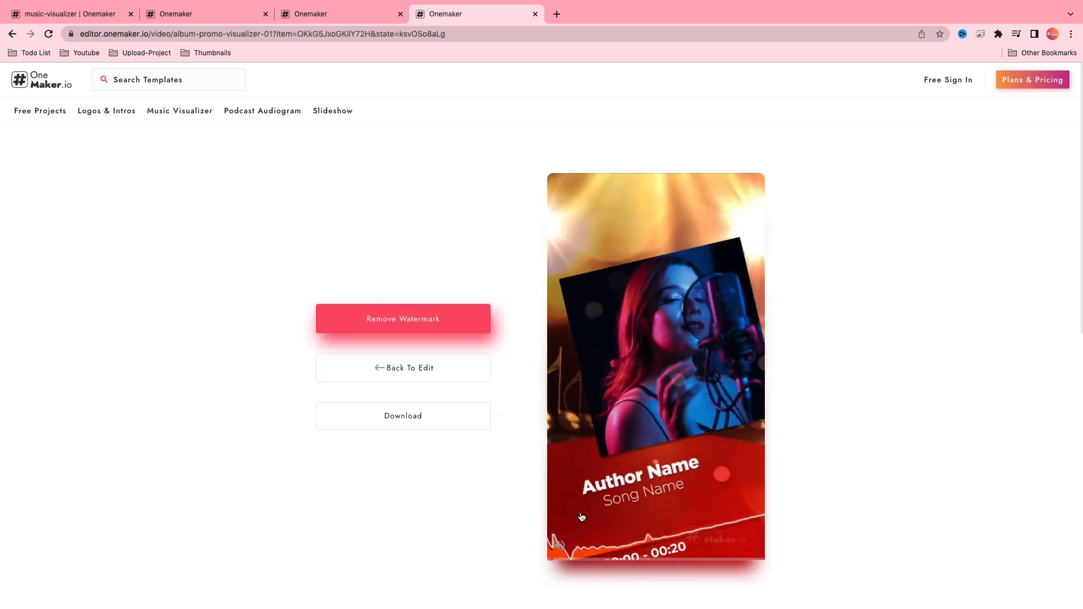
left_click(562, 546)
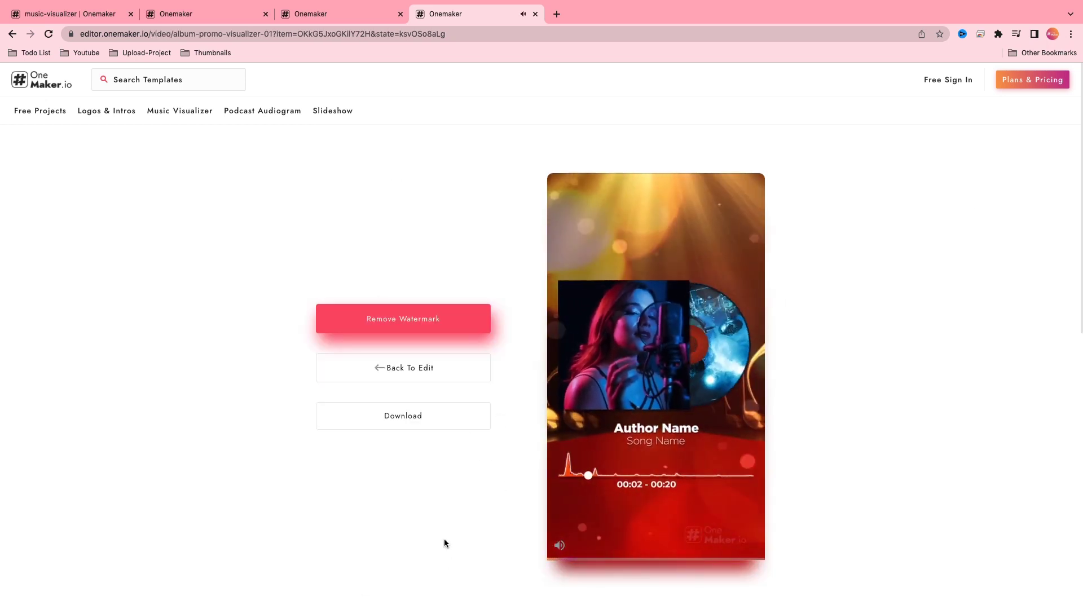